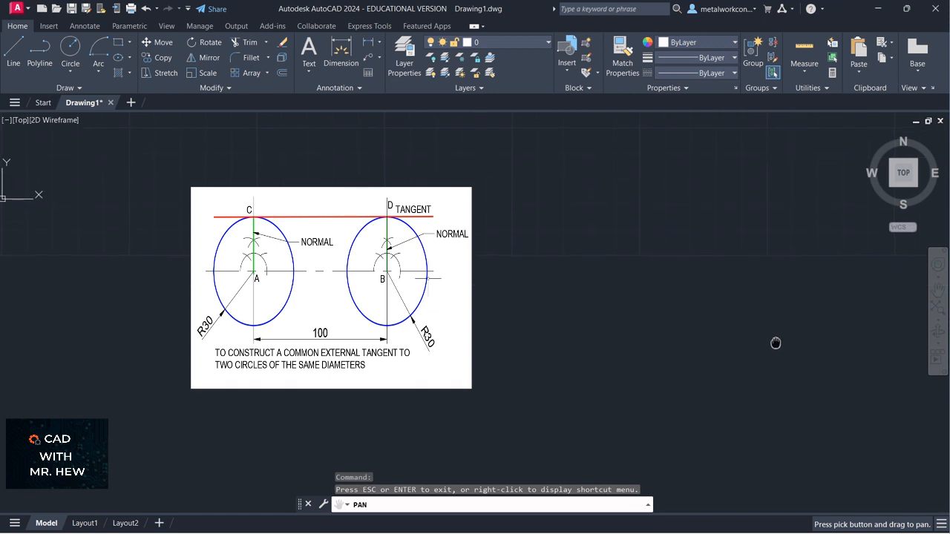
Draw a horizontal line 100 units long beside the reference picture, with Ortho mode on
key(Escape)
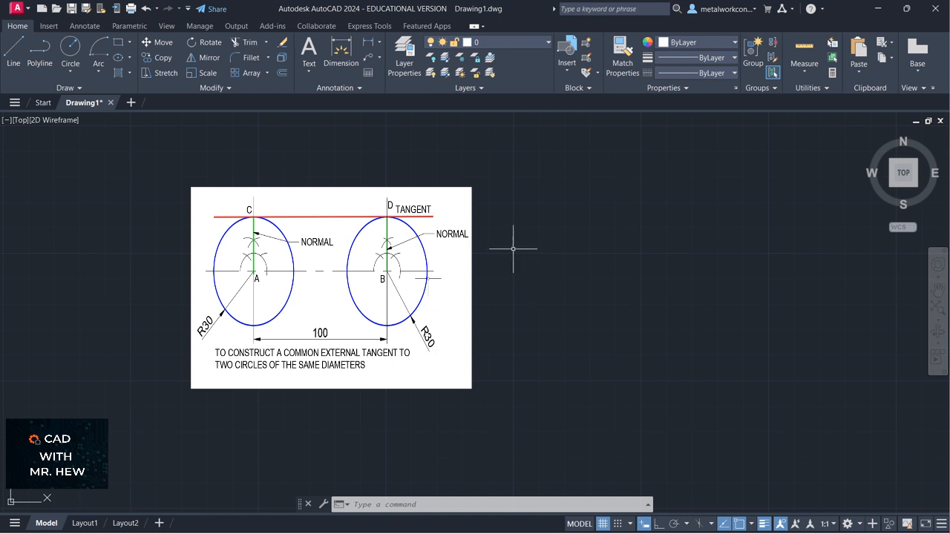
click(20, 46)
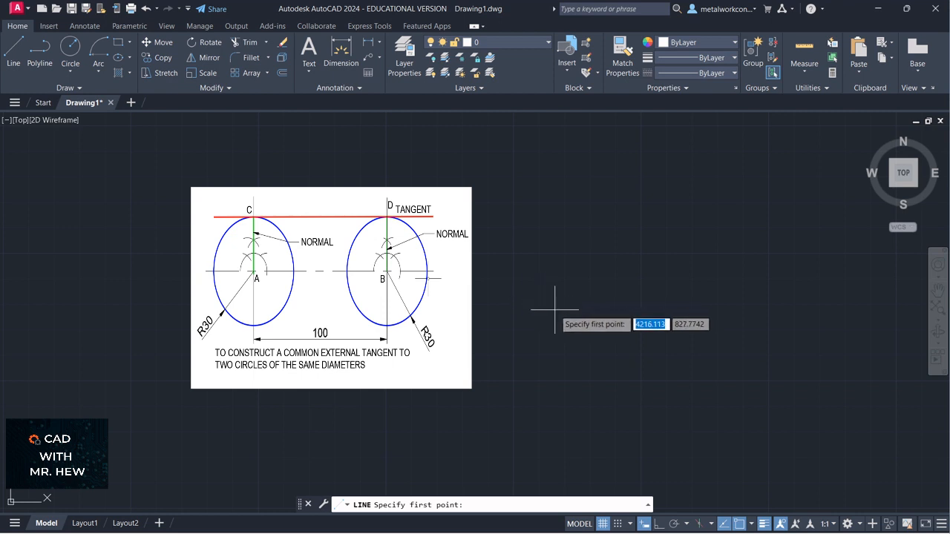
click(514, 305)
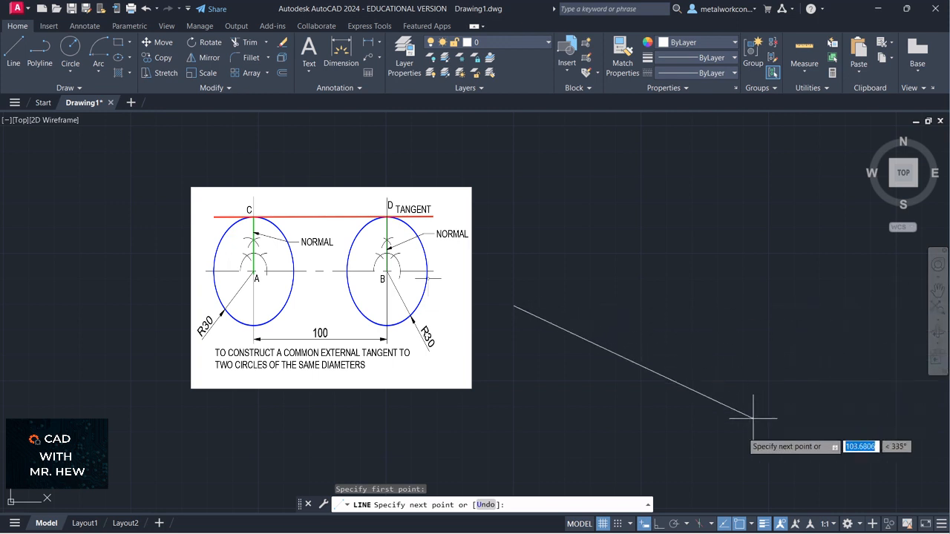
click(658, 524)
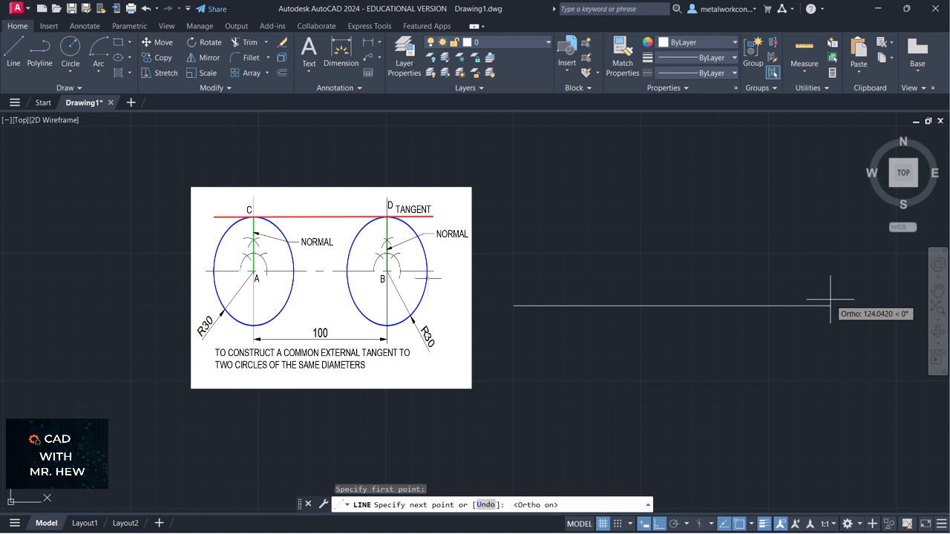
text(100)
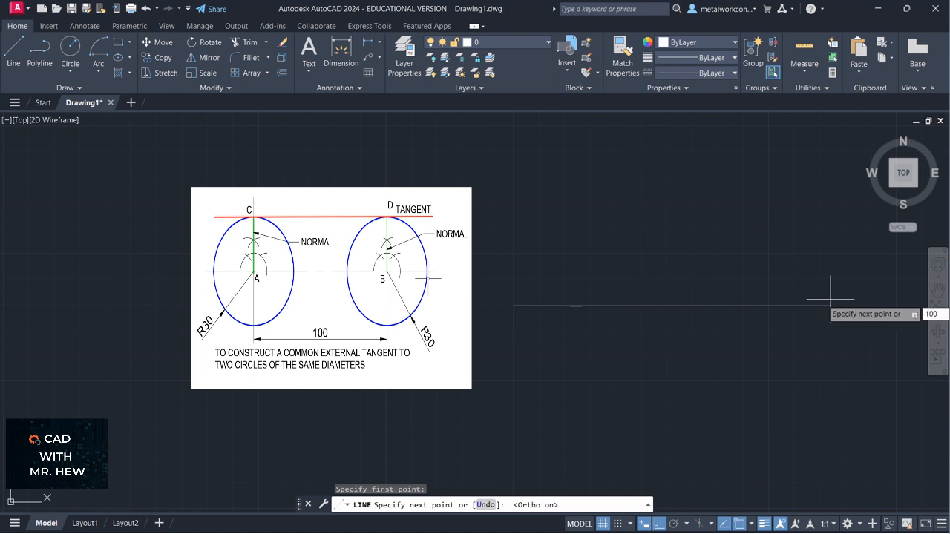
key(Return)
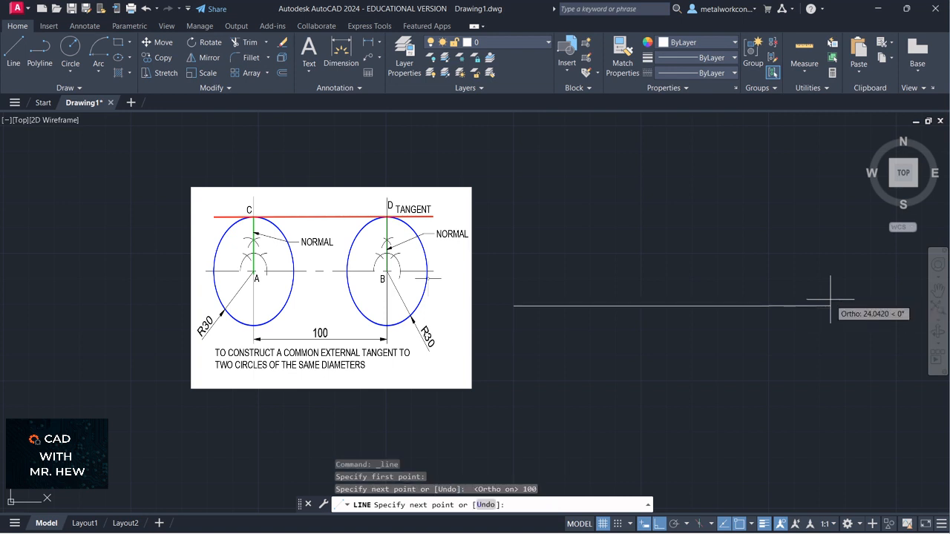
key(Return)
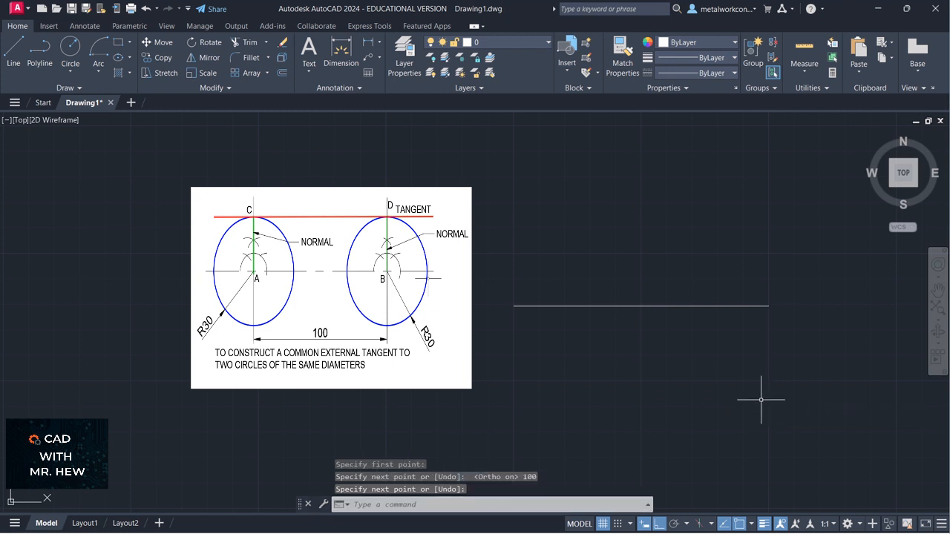
Bring the whole 100-unit line into clear view beside the reference picture
click(937, 289)
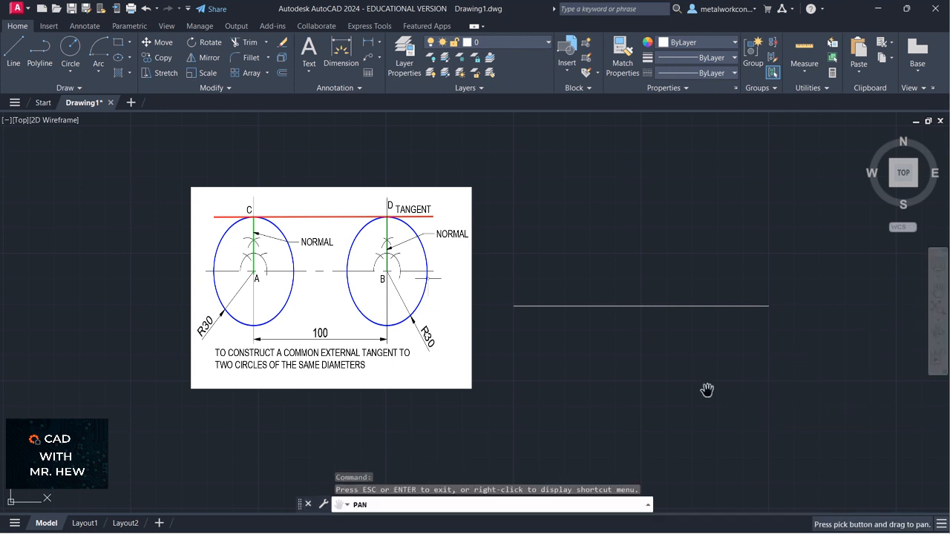
drag(660, 439, 749, 436)
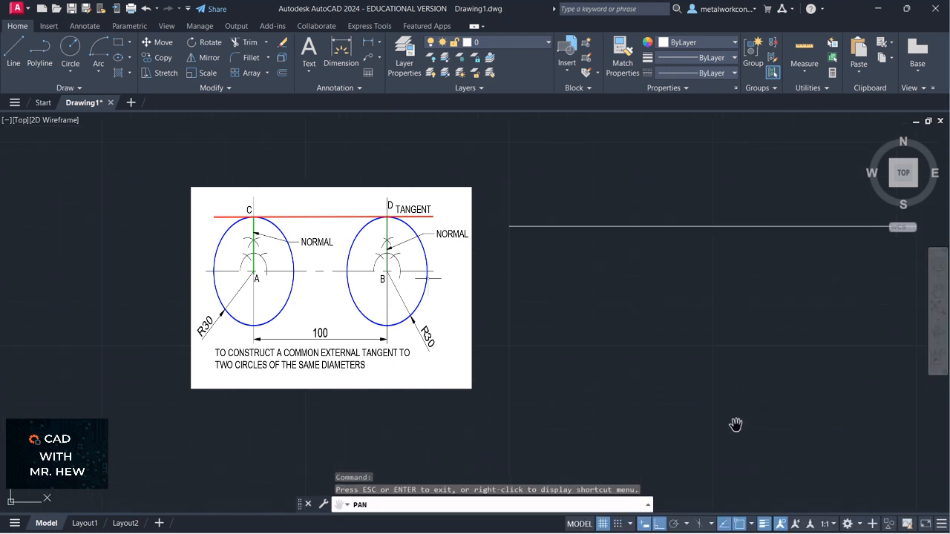
scroll(731, 371, up, 2)
mouse_move(719, 398)
mouse_down()
mouse_move(721, 443)
mouse_move(709, 453)
mouse_up()
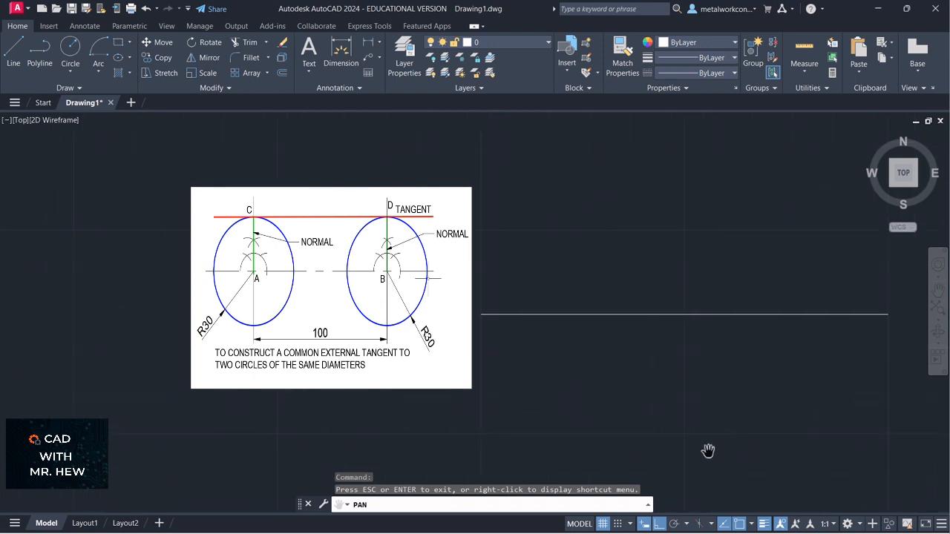
drag(708, 408, 712, 410)
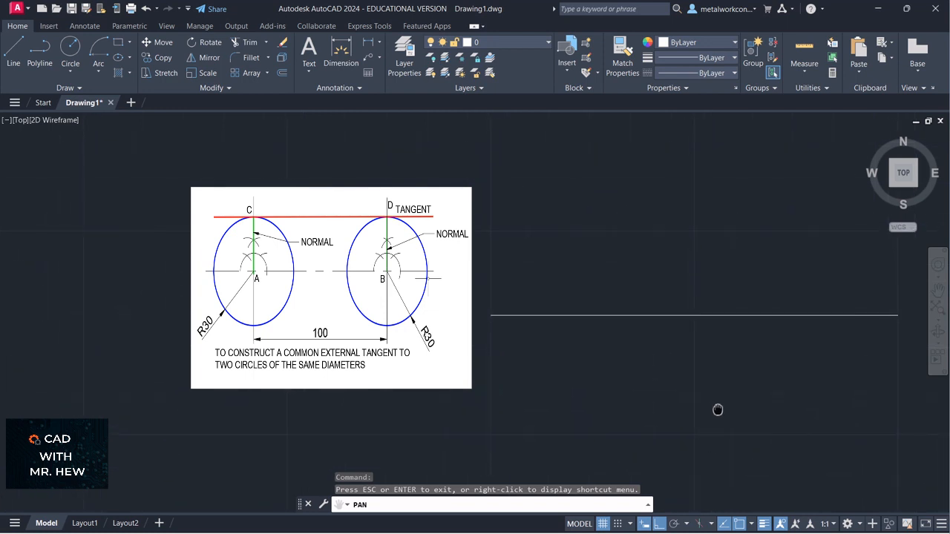
scroll(703, 405, down, 2)
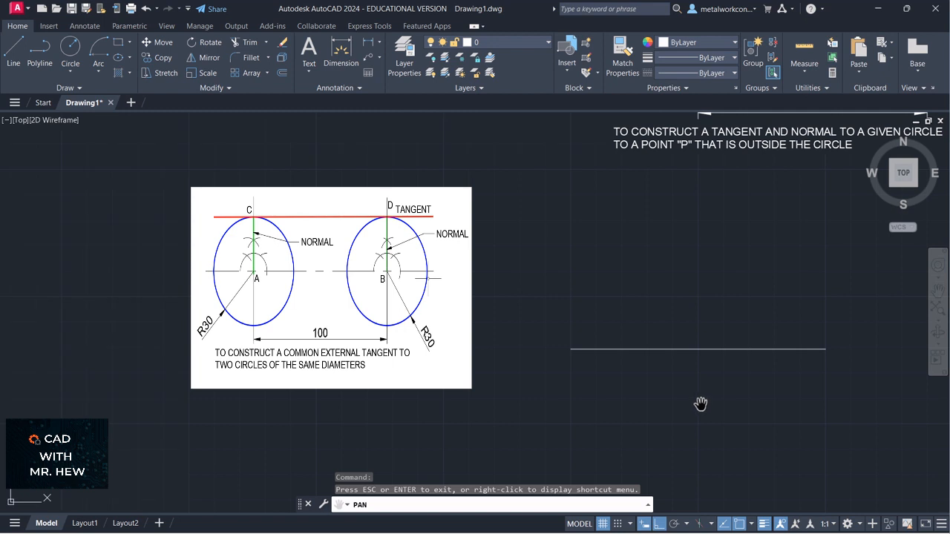
drag(752, 435, 752, 373)
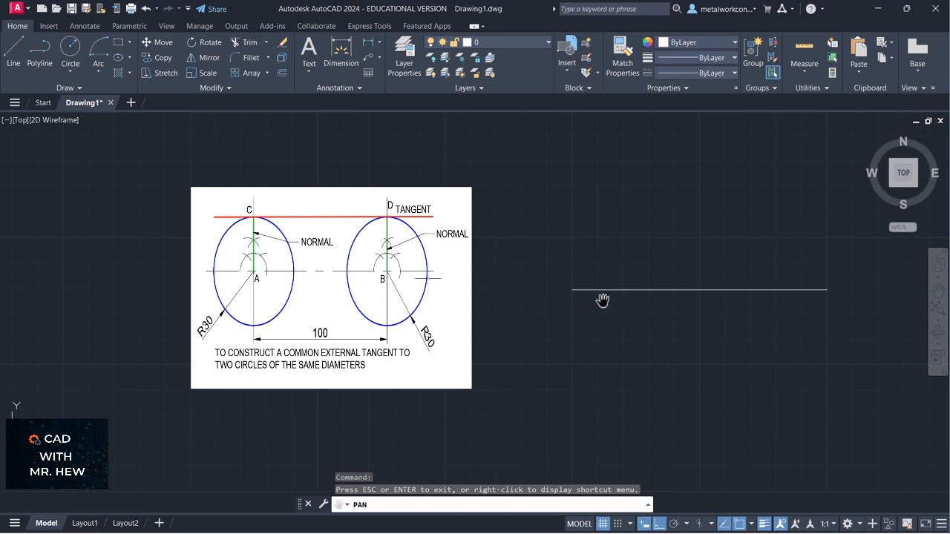
drag(607, 337, 648, 331)
key(Escape)
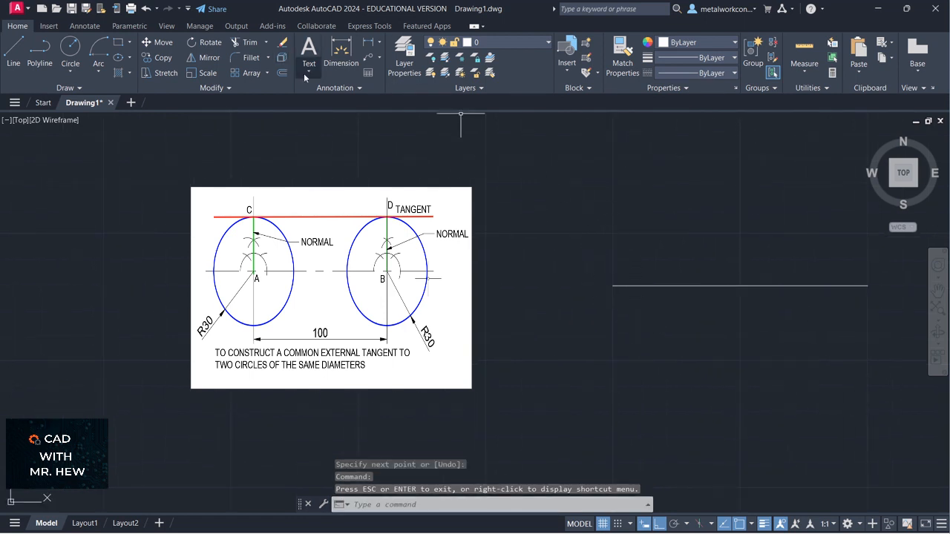
Try labelling the line's endpoints A and B with single-line text 4 units high at 60° rotation, and erase the labels
click(309, 71)
click(324, 117)
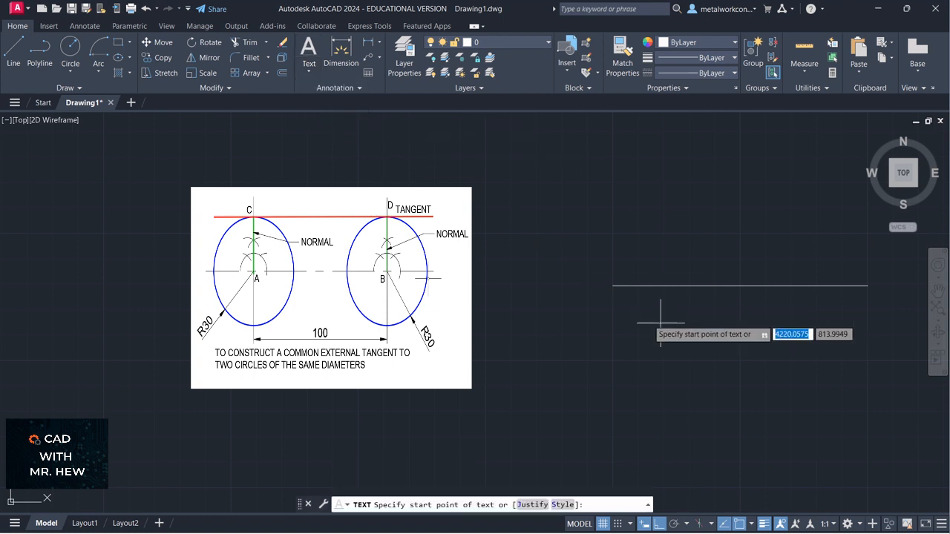
click(613, 304)
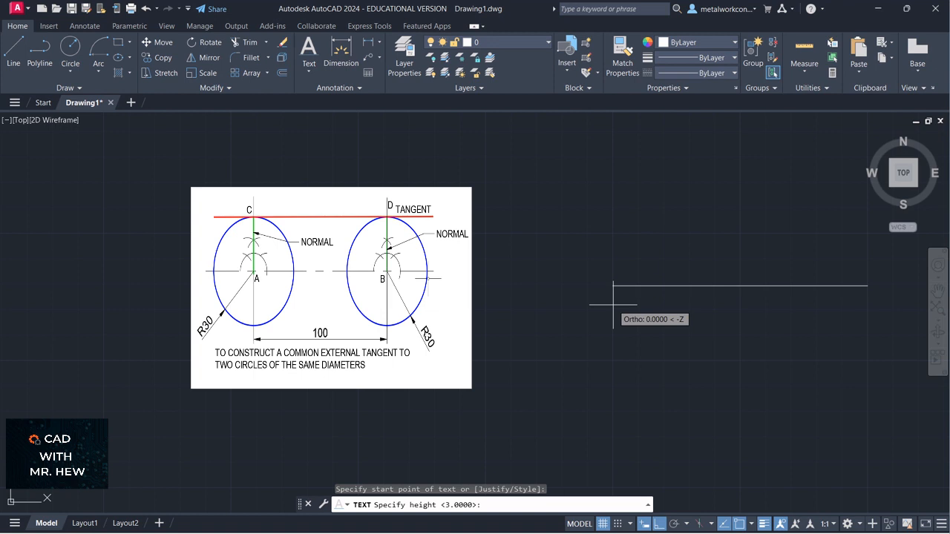
text(5)
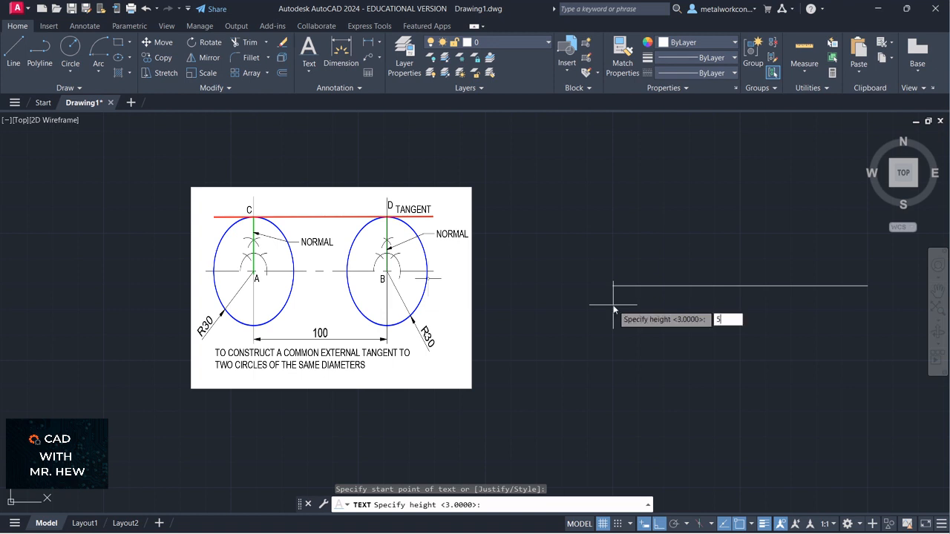
key(BackSpace)
text(4)
key(Return)
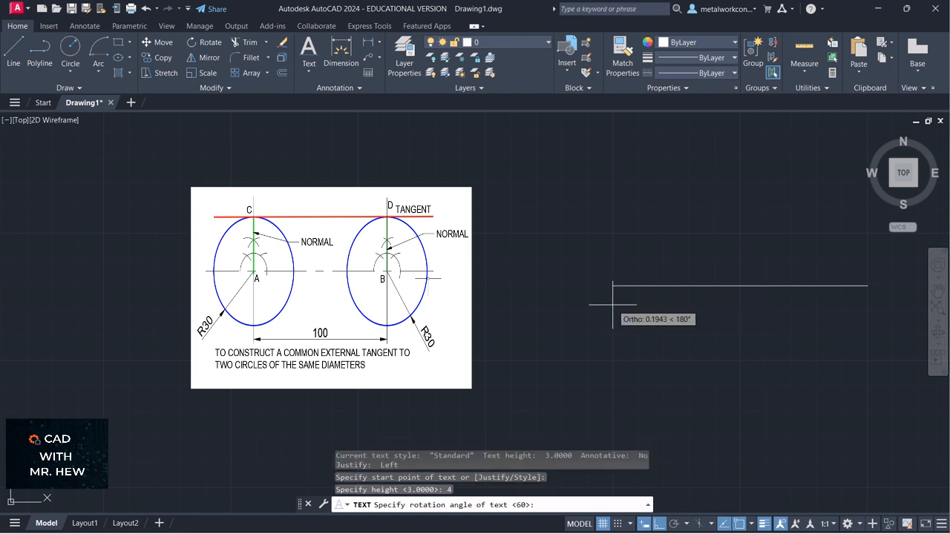
key(Return)
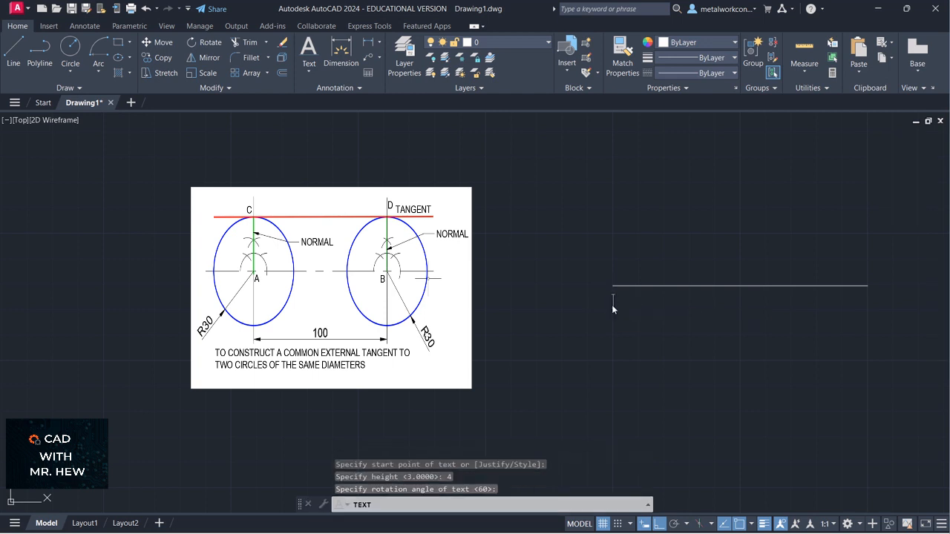
click(867, 302)
text(B)
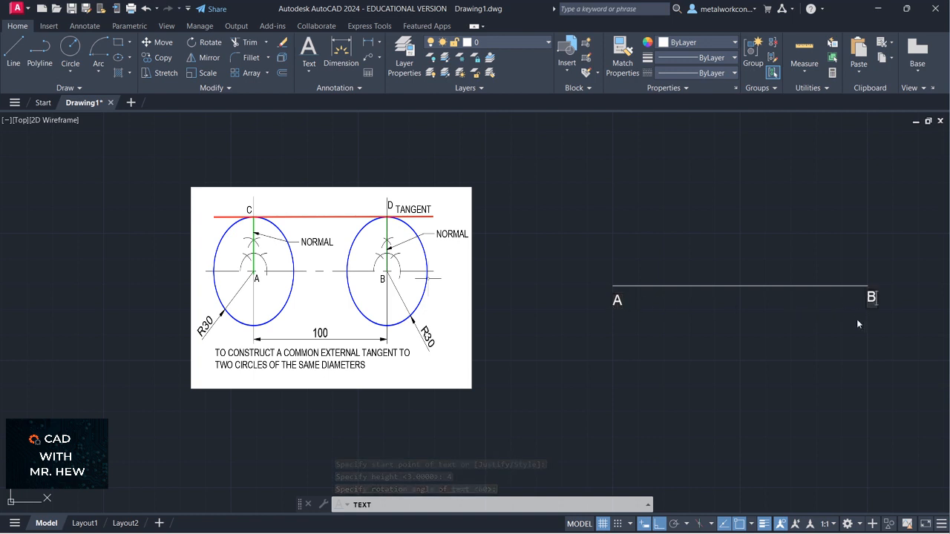
key(Escape)
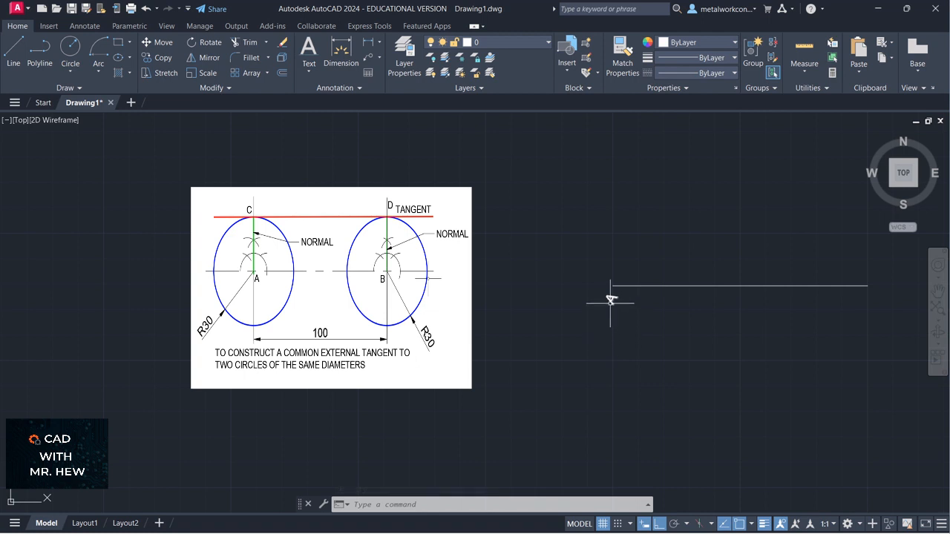
click(611, 300)
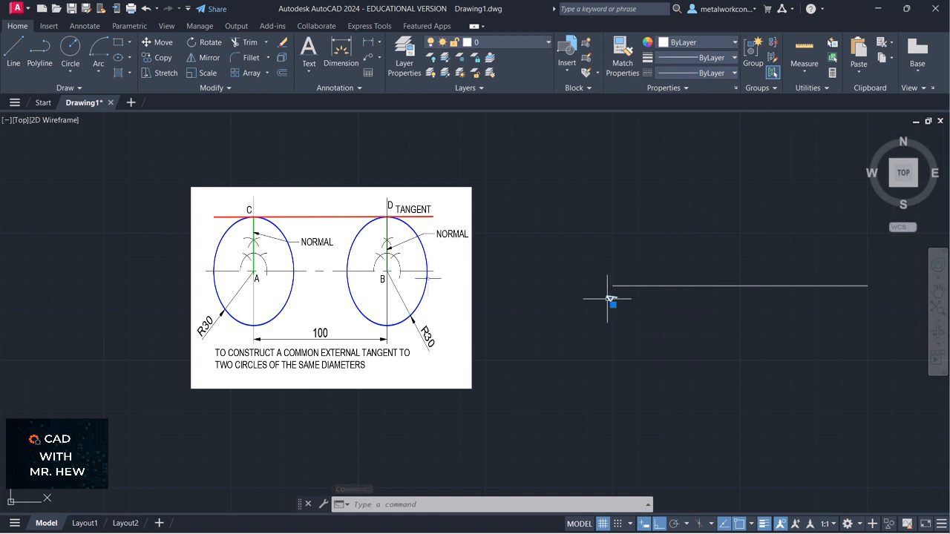
key(Delete)
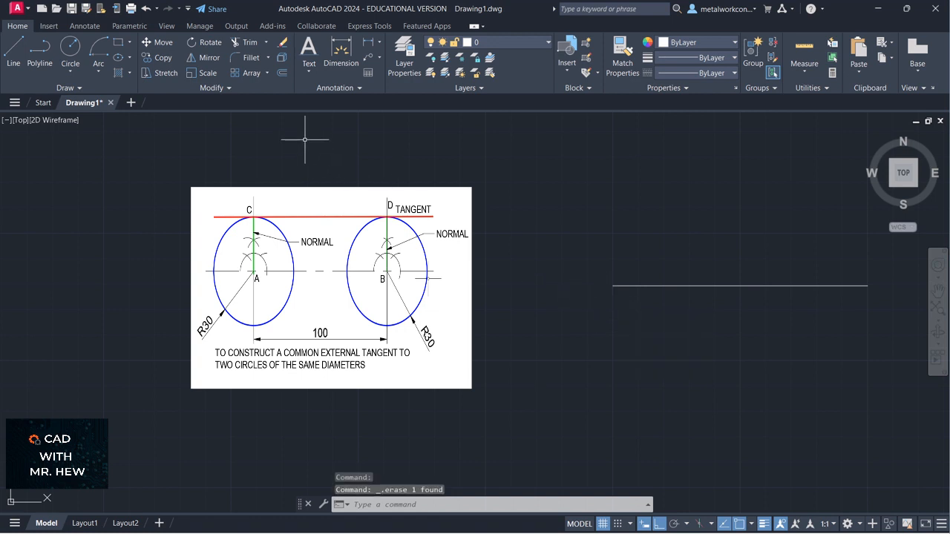
Label the line's left endpoint A and right endpoint B below the line, using single-line text with height 4 and rotation 0
click(314, 72)
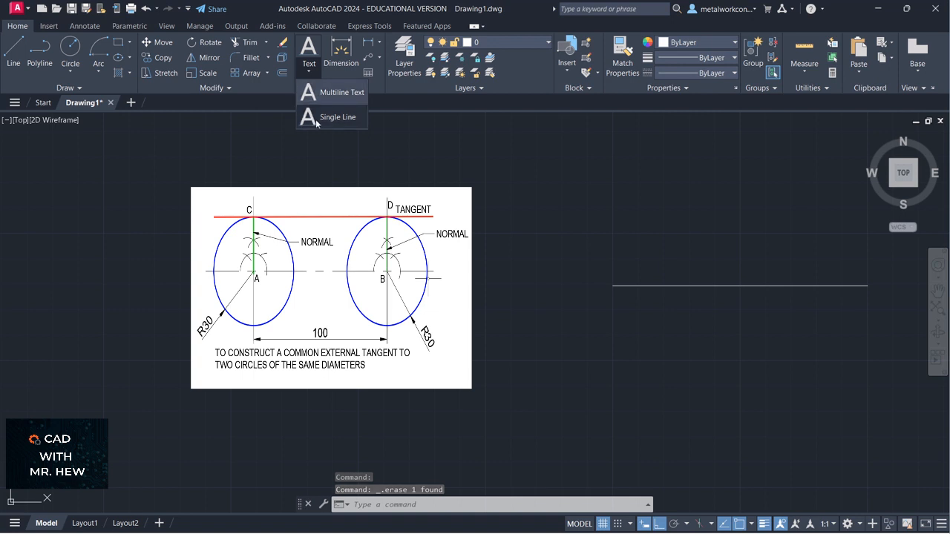
click(331, 118)
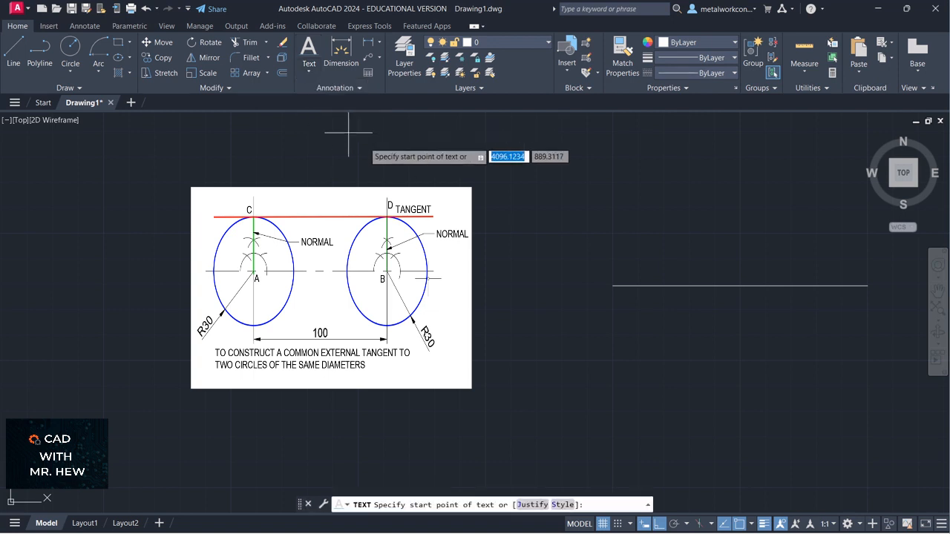
click(610, 302)
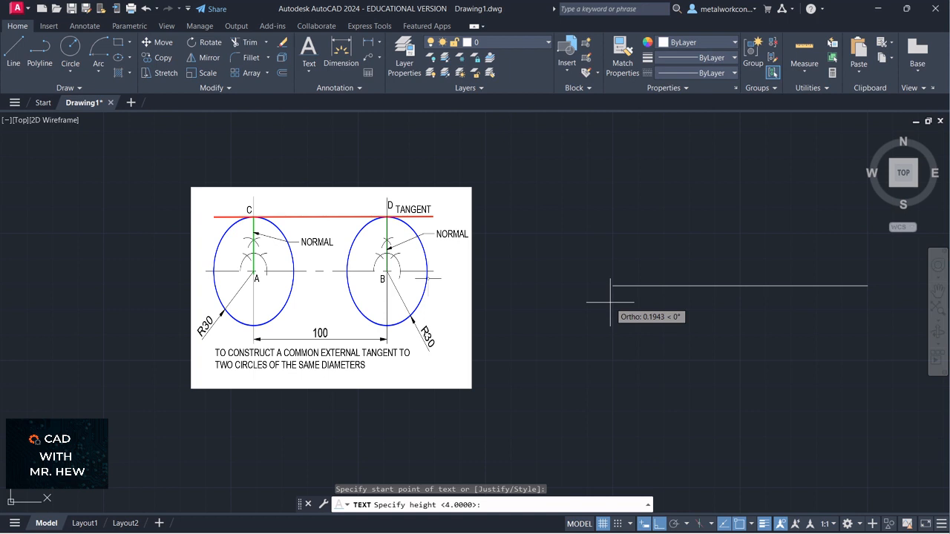
text(4)
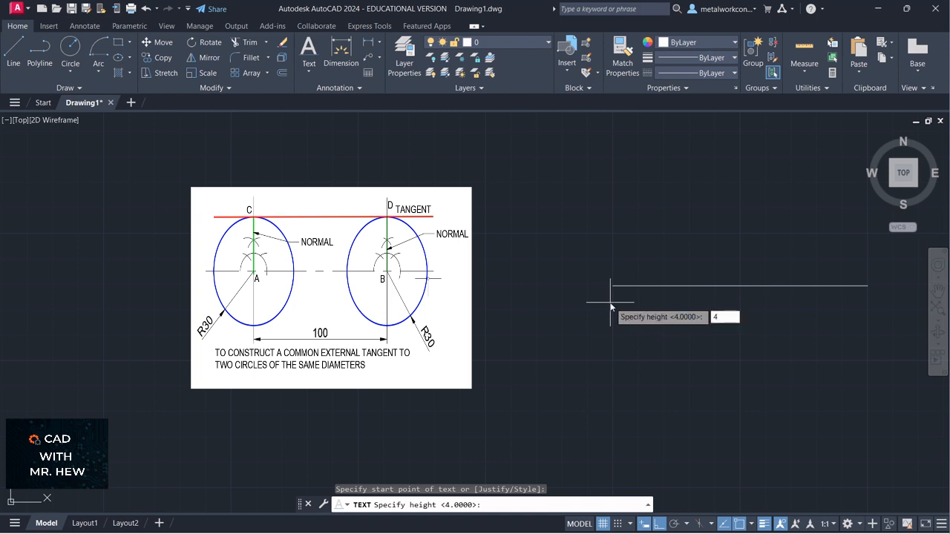
key(Return)
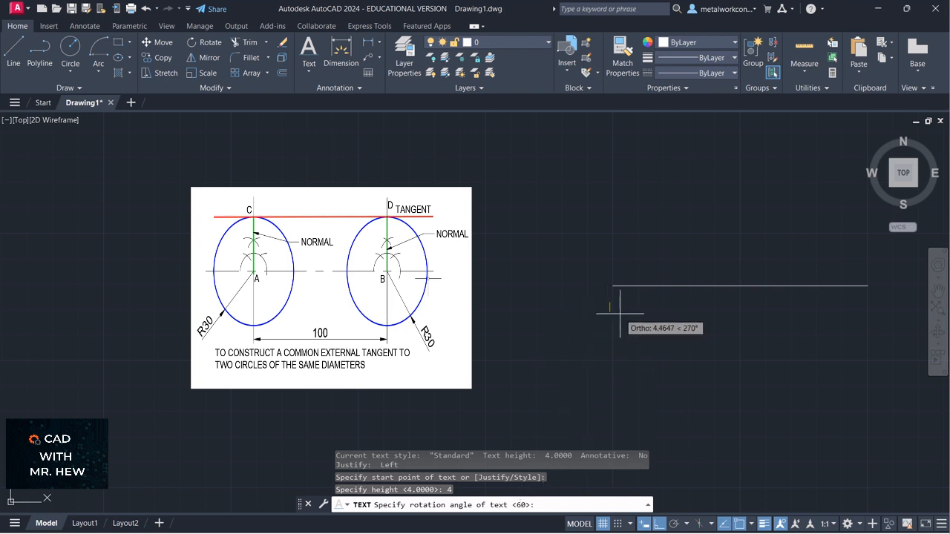
text(0)
key(Return)
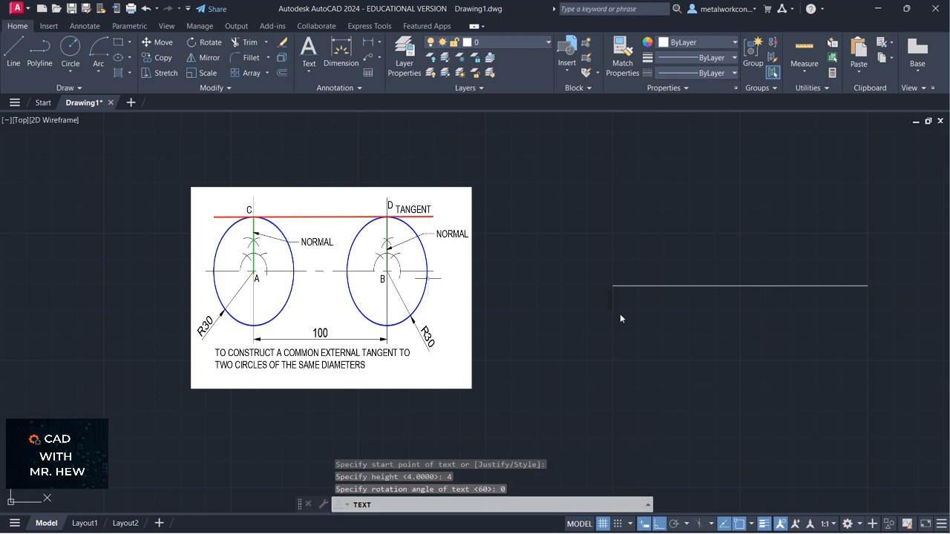
text(A)
click(866, 299)
text(B)
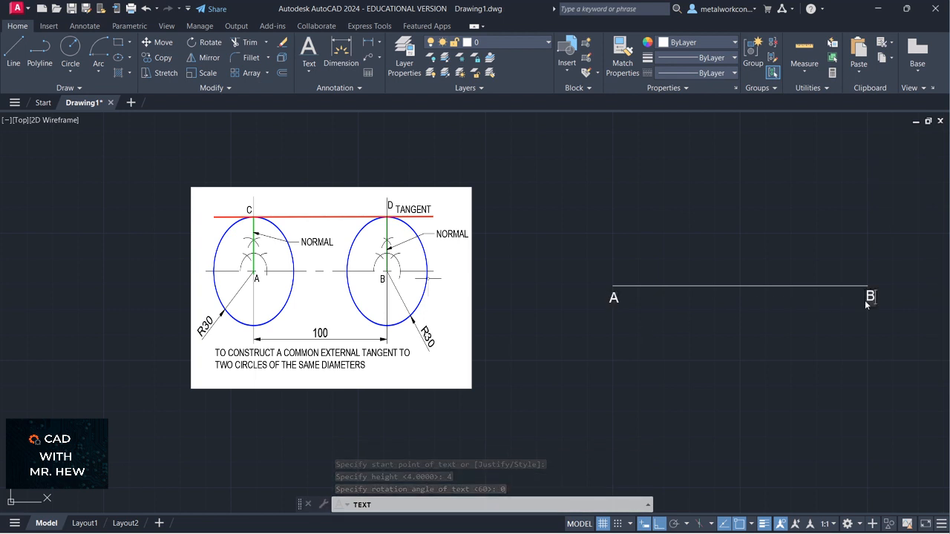
click(847, 334)
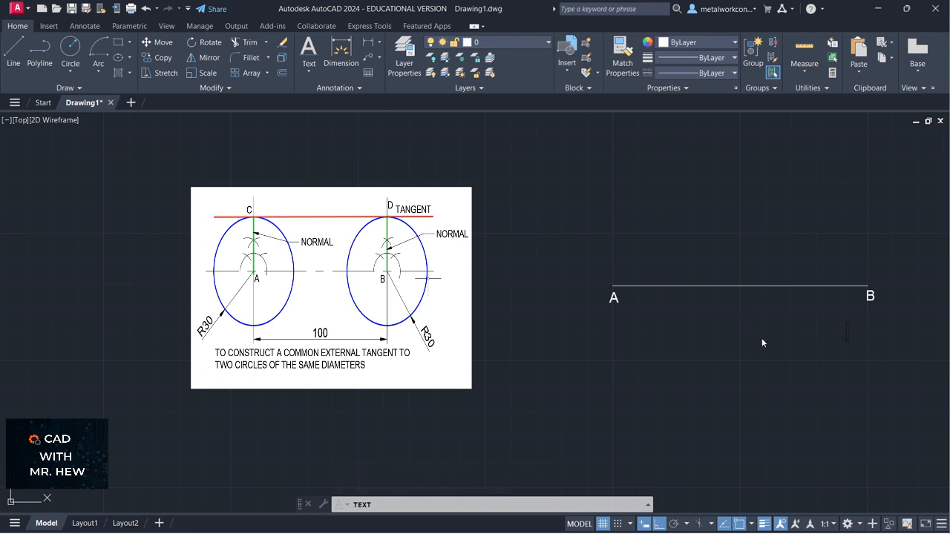
key(Return)
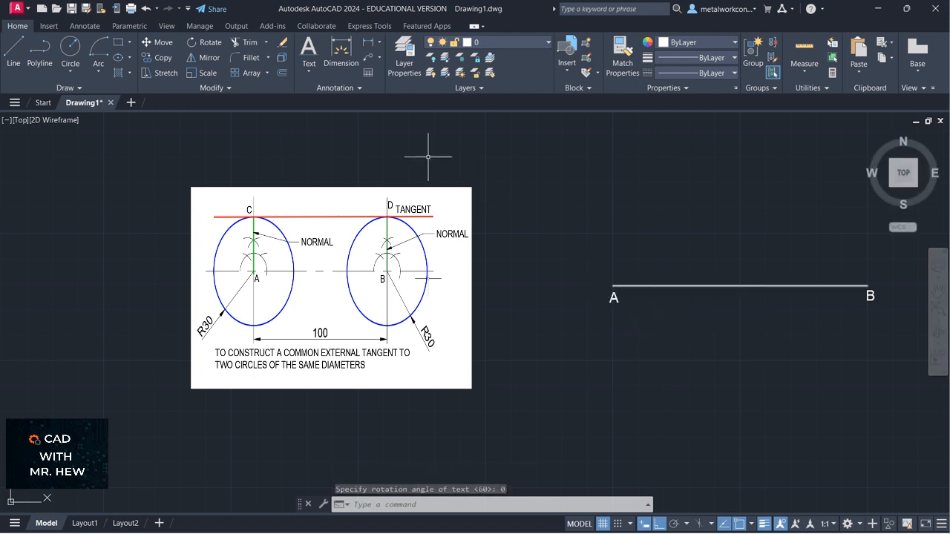
Draw a circle of radius 30 centred on endpoint A of the line
click(75, 57)
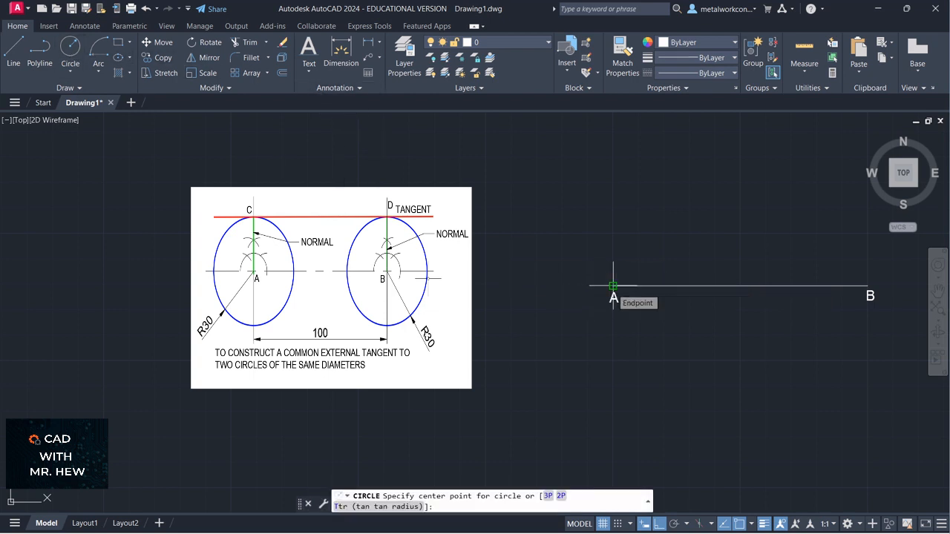
click(613, 285)
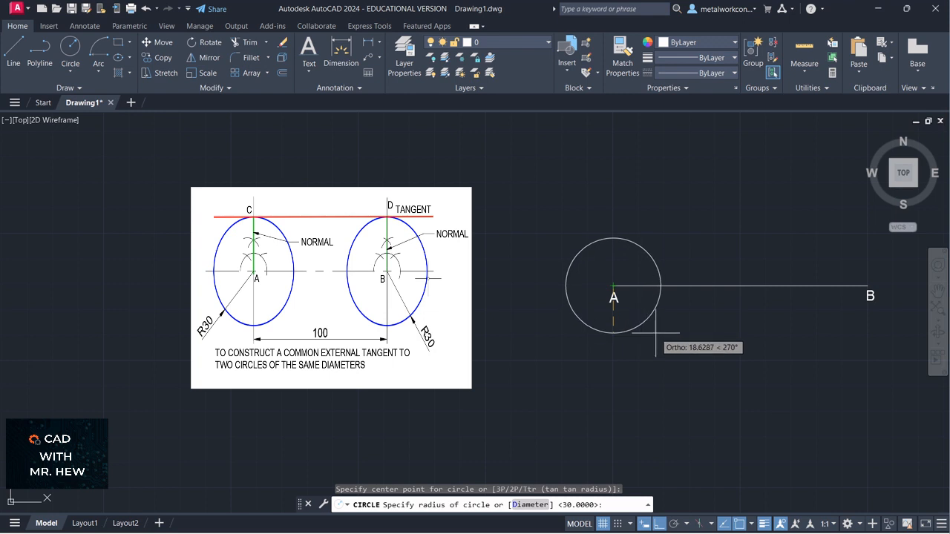
text(3)
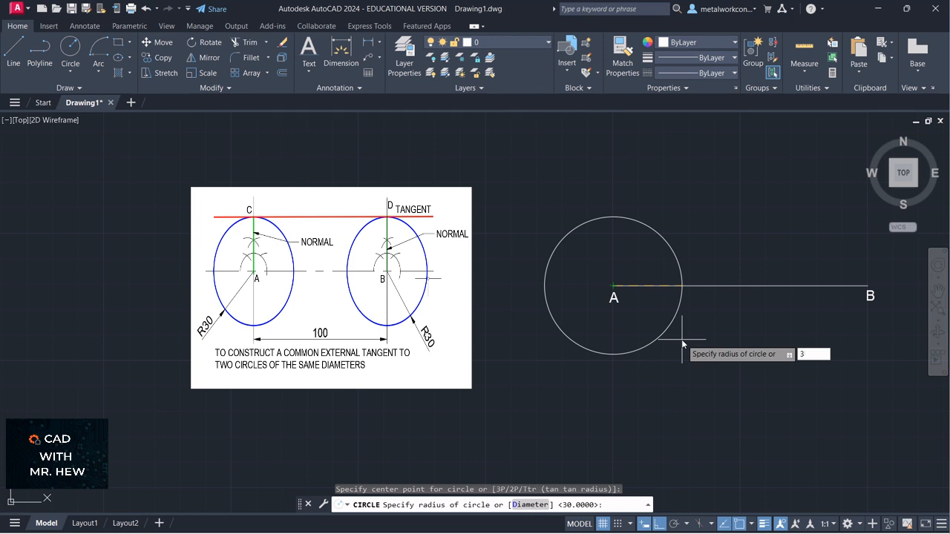
text(0)
key(Return)
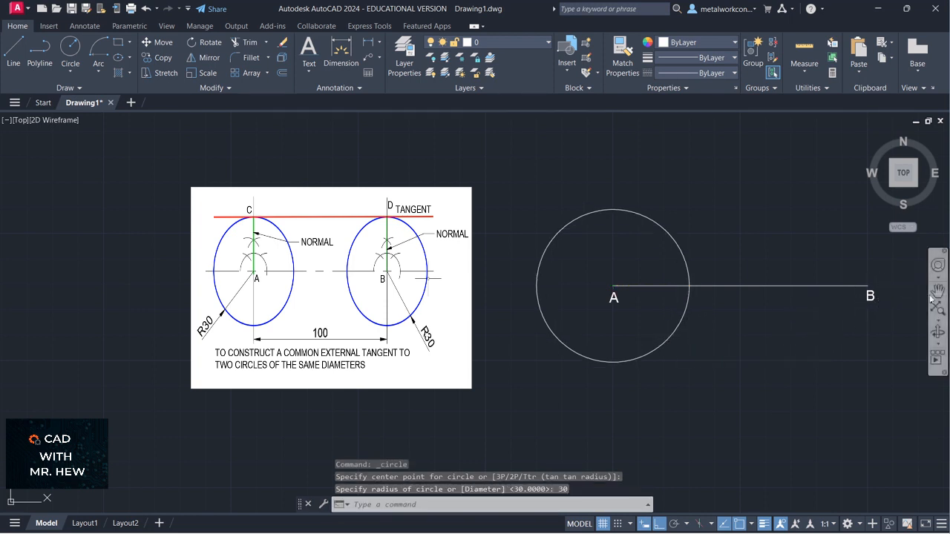
Draw a second circle of radius 30 centred on endpoint B of the line
scroll(843, 328, down, 2)
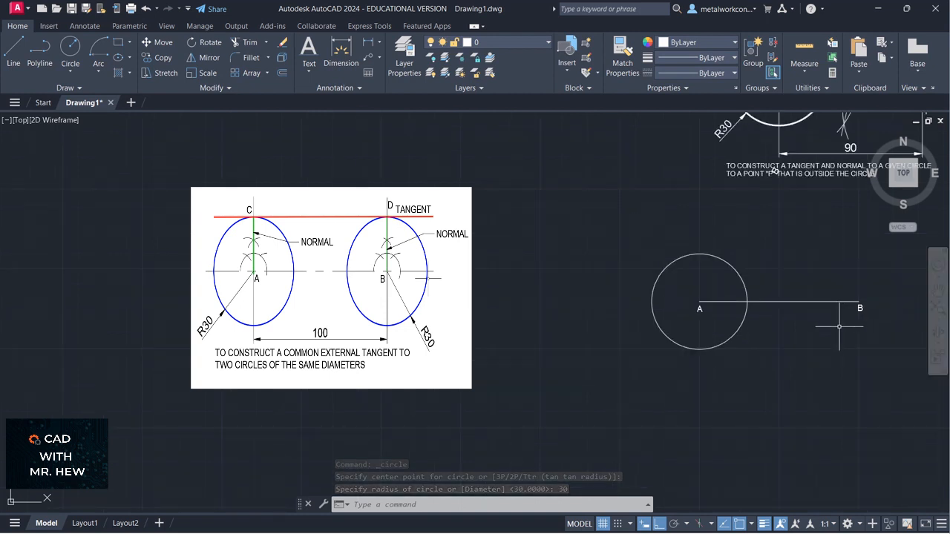
click(938, 291)
mouse_move(814, 386)
mouse_down()
mouse_move(794, 321)
mouse_move(790, 403)
mouse_move(774, 416)
mouse_up()
scroll(794, 321, up, 2)
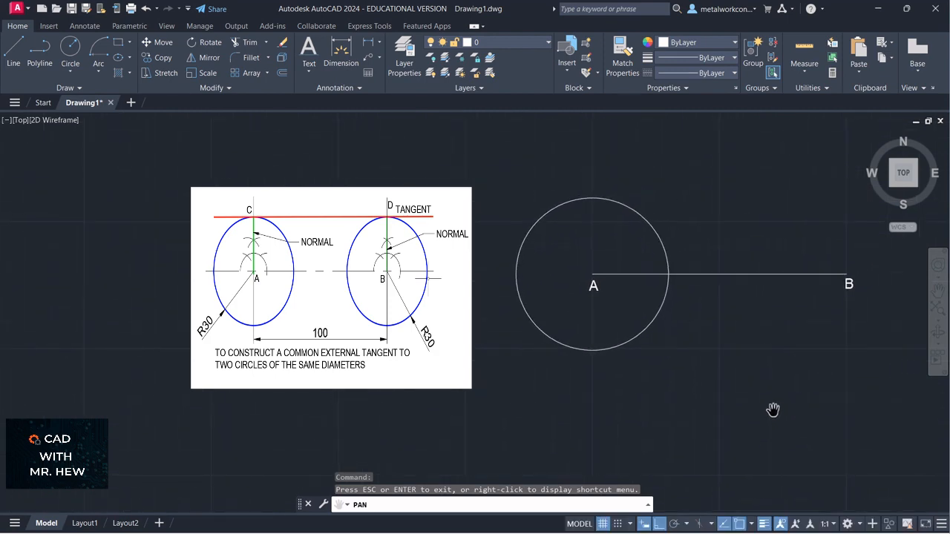
key(Escape)
click(70, 48)
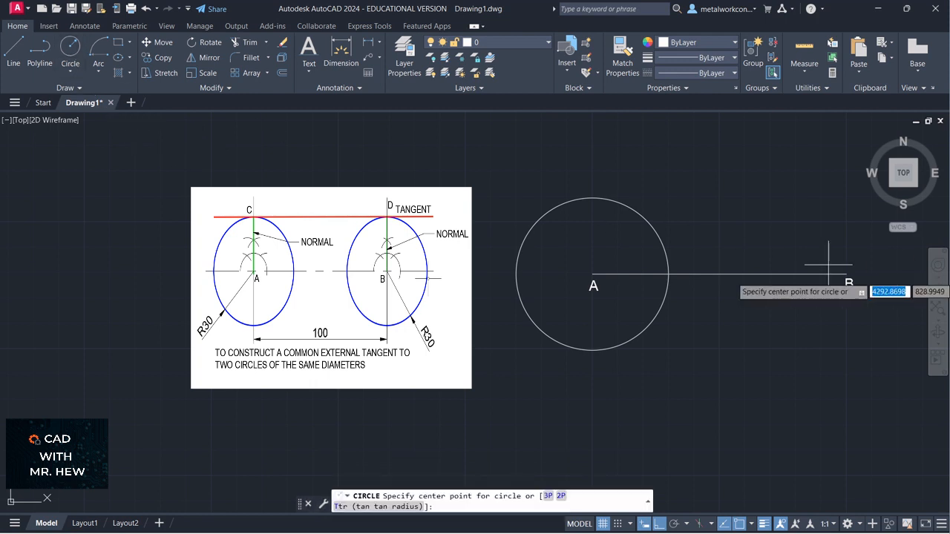
click(847, 275)
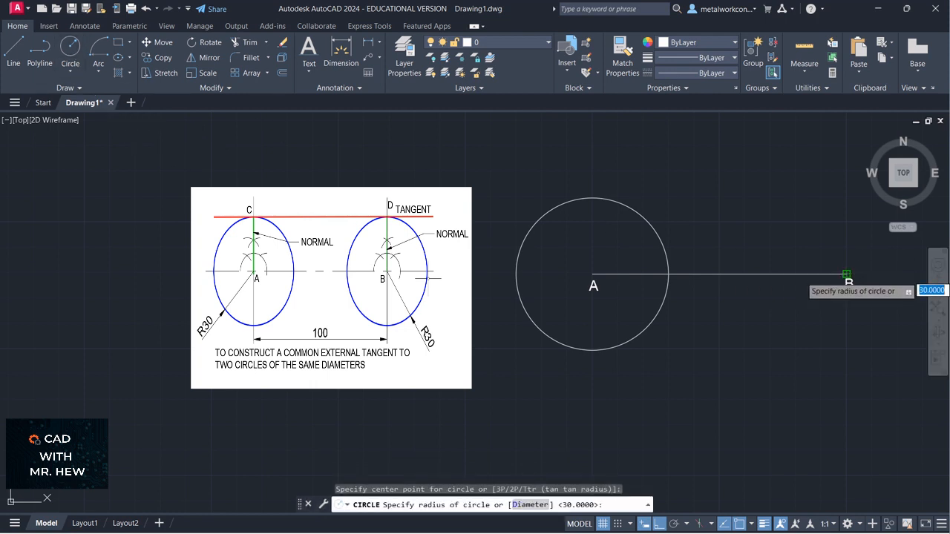
text(30)
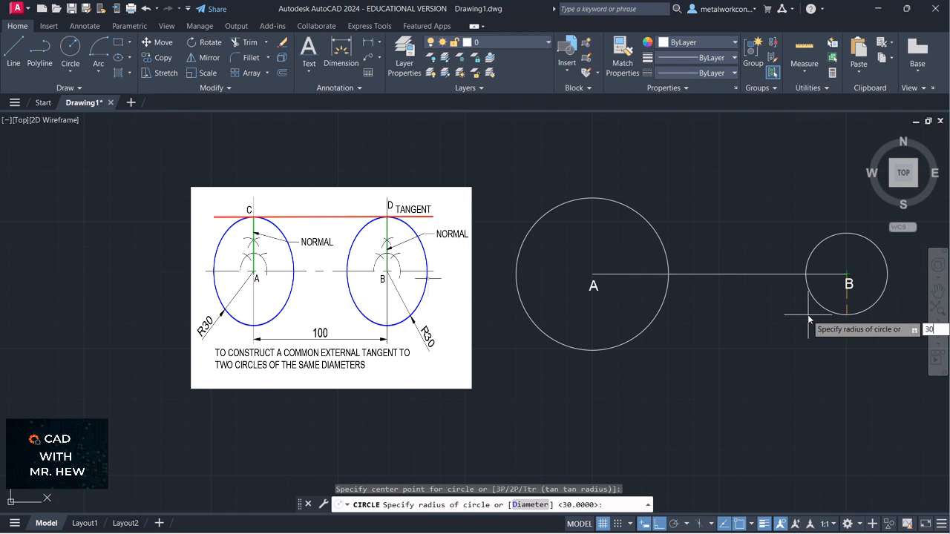
key(Return)
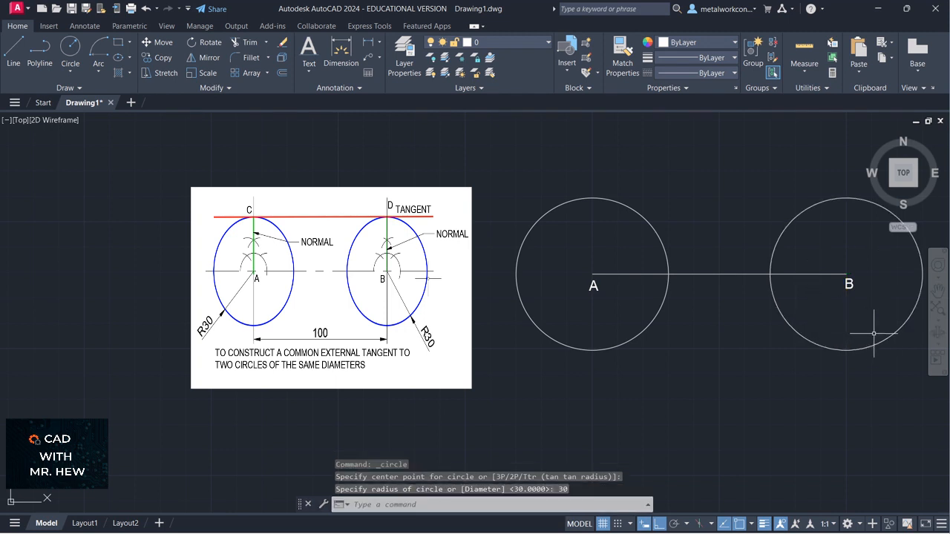
Extend line AB at both ends to the outer sides of the two circles
click(939, 293)
drag(823, 325, 807, 343)
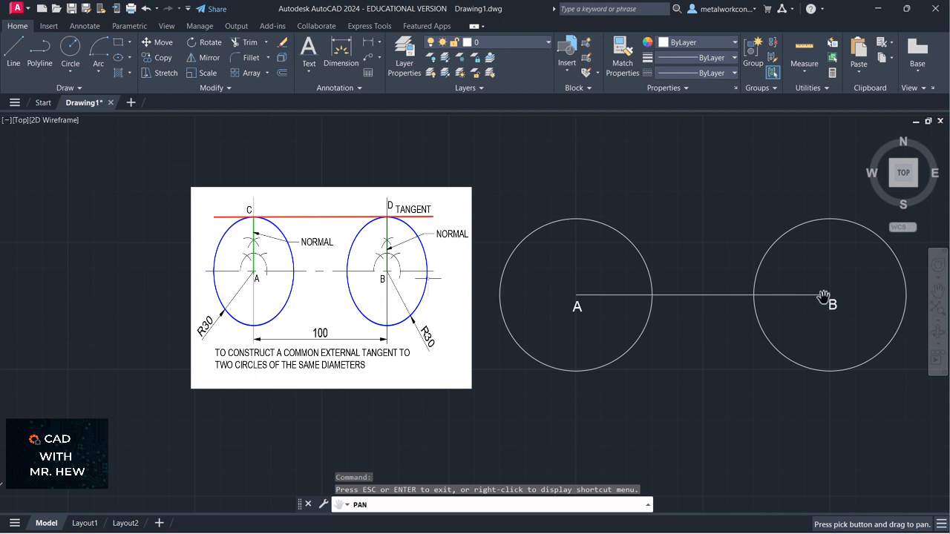
key(Escape)
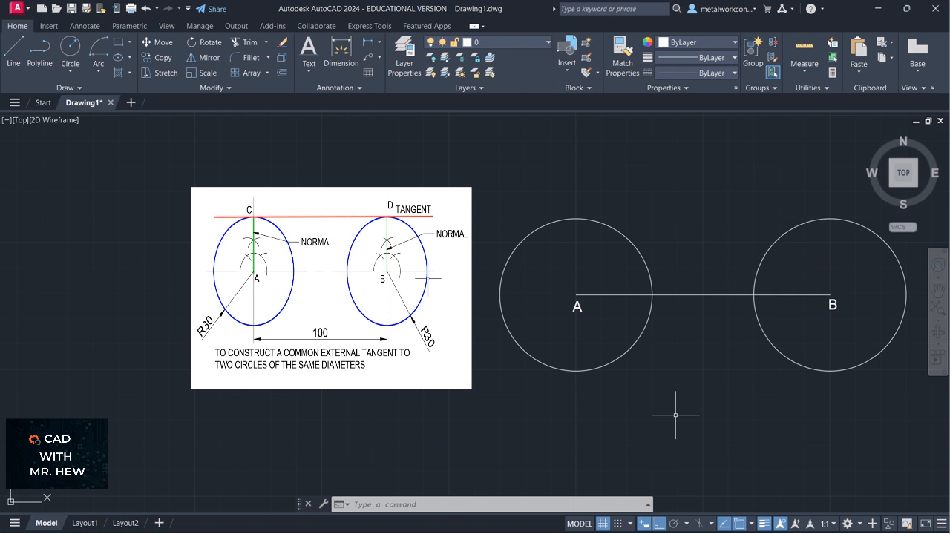
key(Escape)
text(EX)
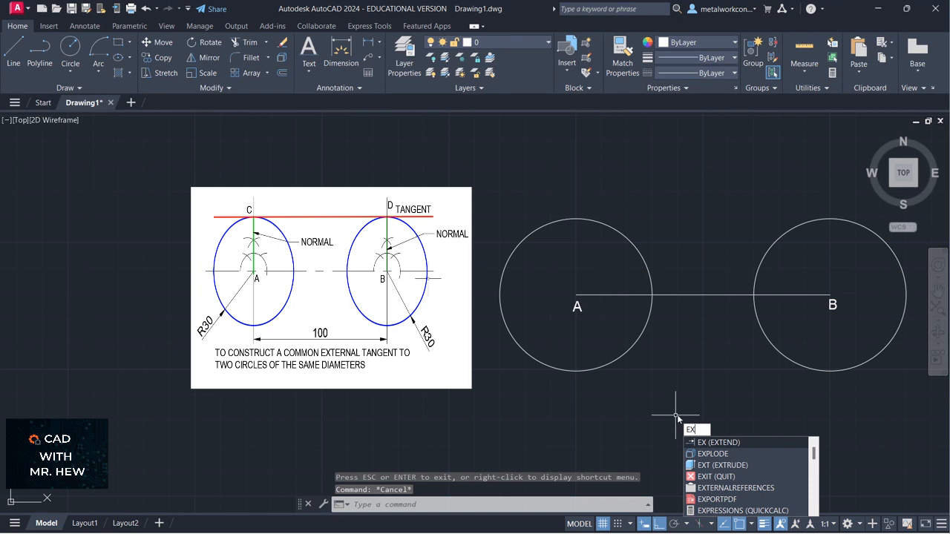
key(Return)
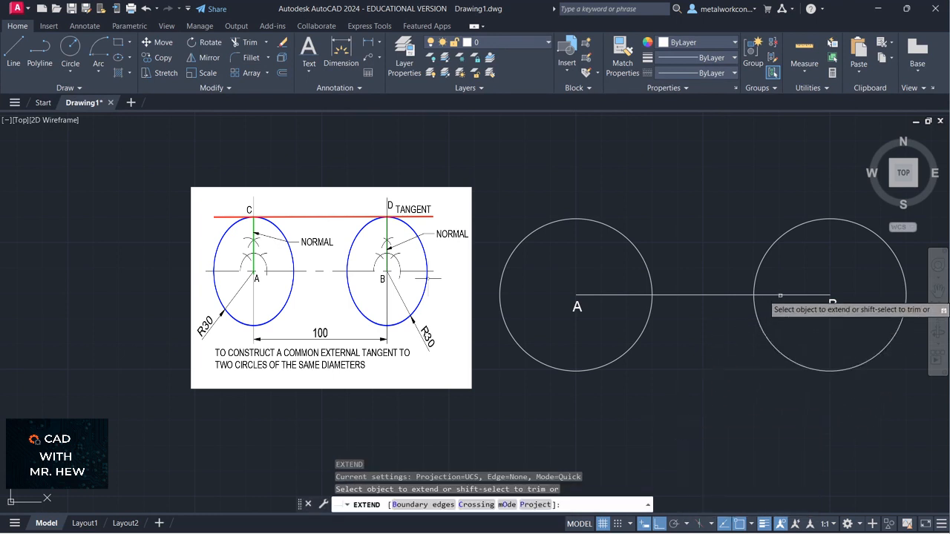
click(793, 295)
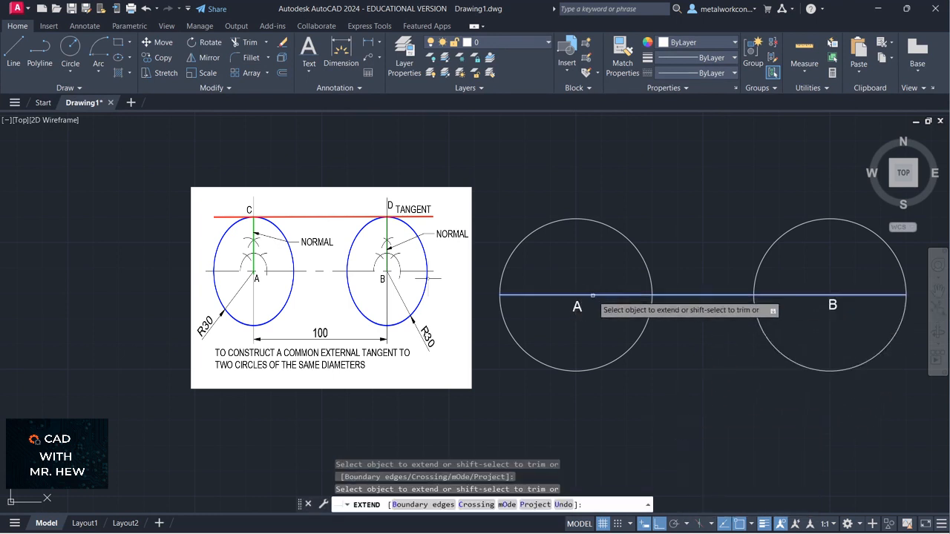
click(593, 295)
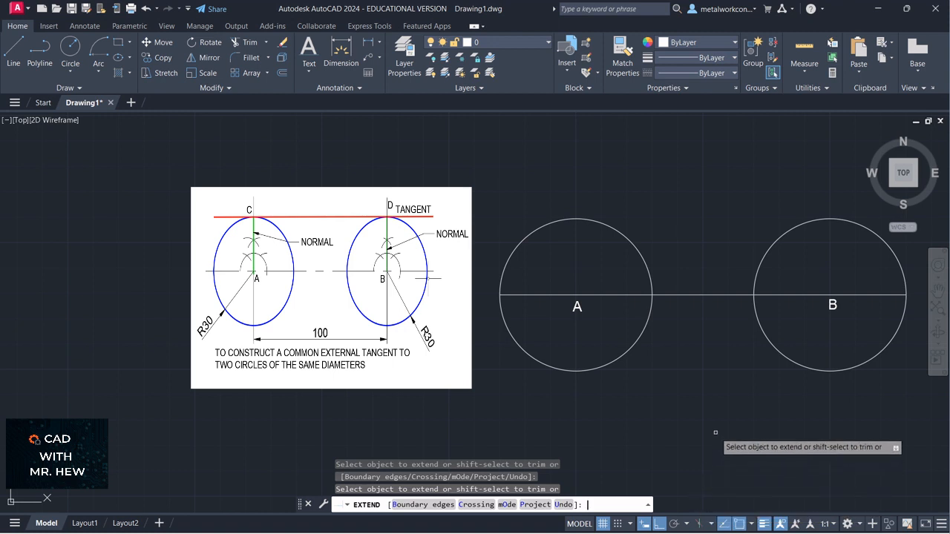
key(Return)
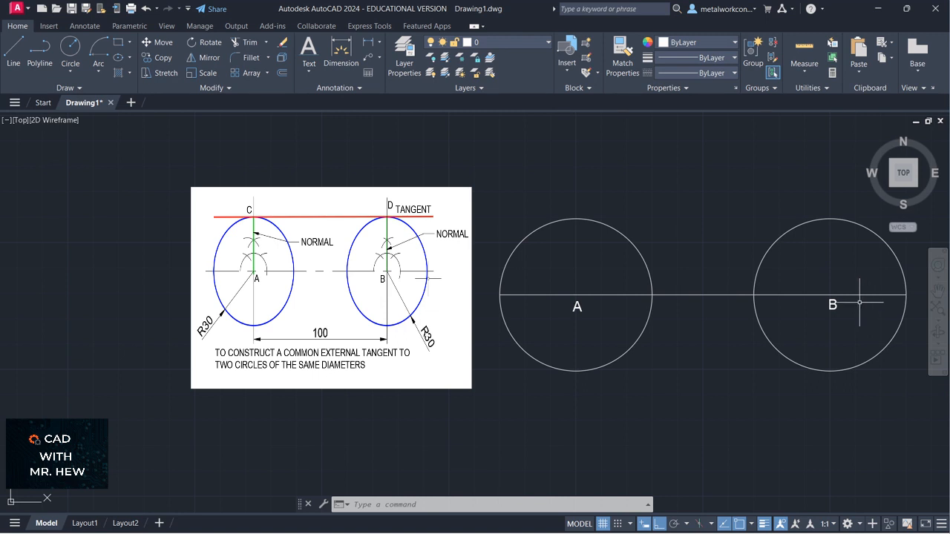
Turn Ortho mode off and draw a Center, Start, End arc of radius 10 about A, spanning above line AB from right to left
click(99, 71)
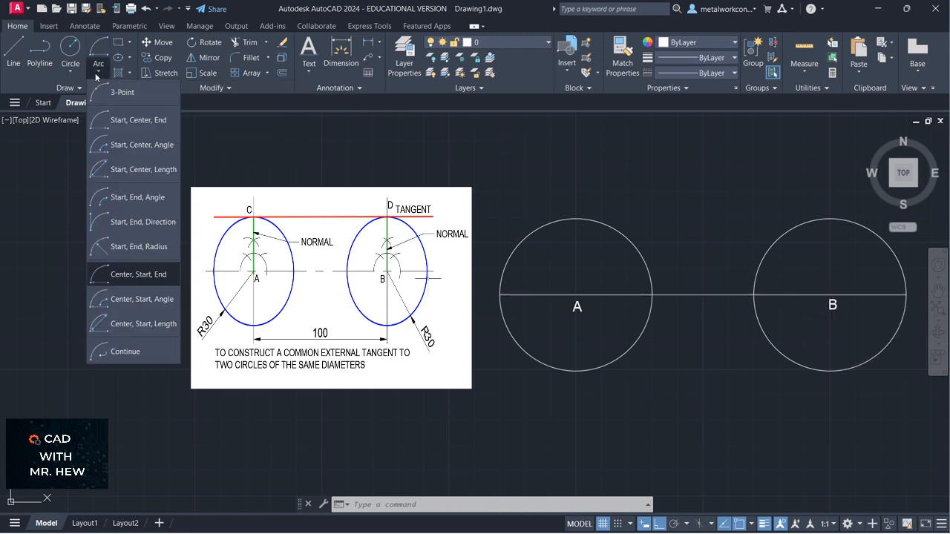
click(117, 275)
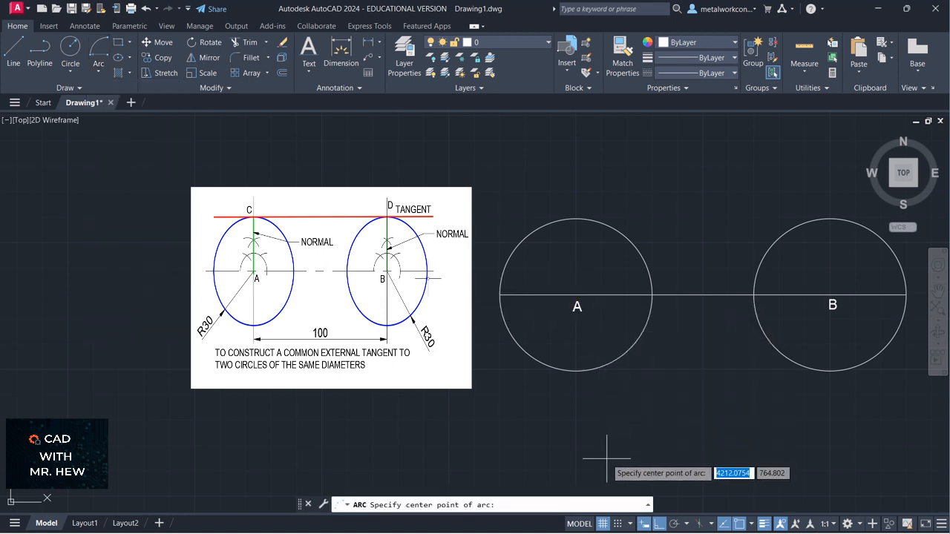
click(620, 524)
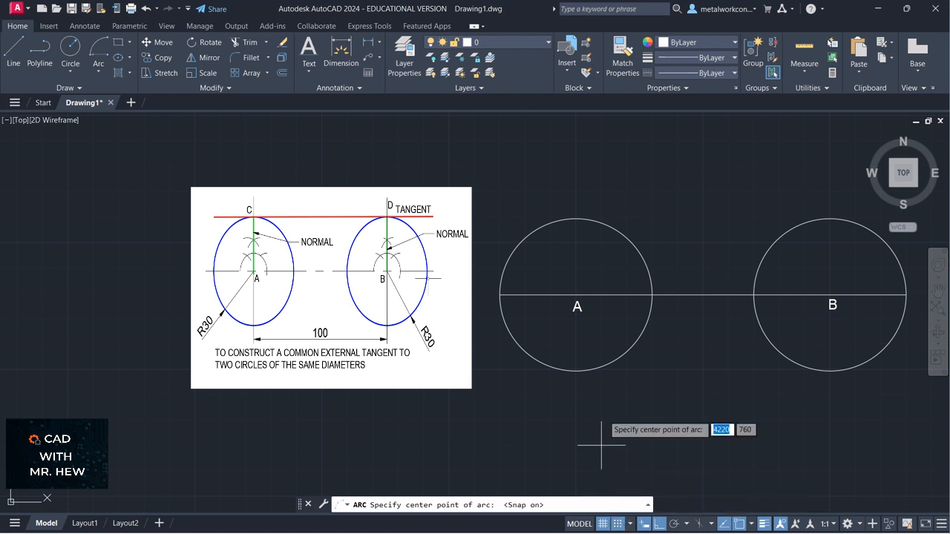
click(576, 294)
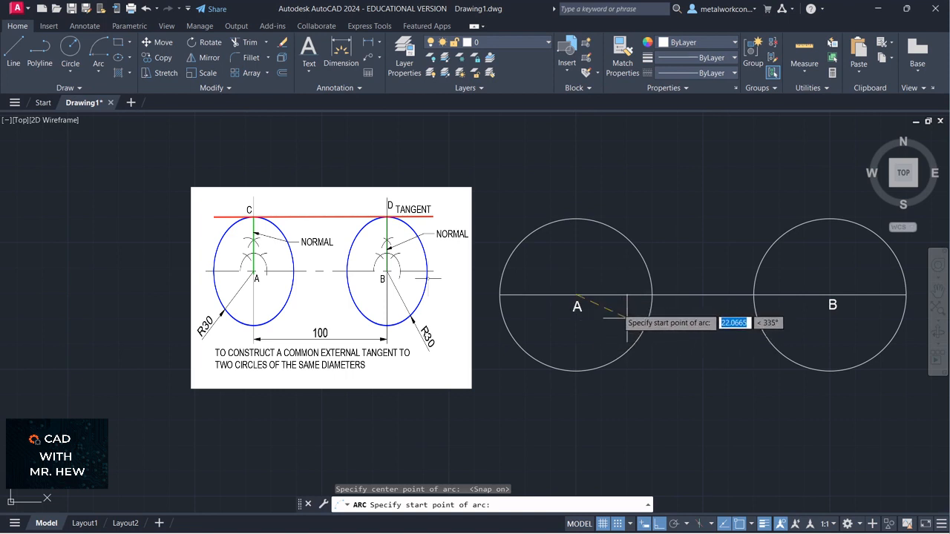
click(657, 526)
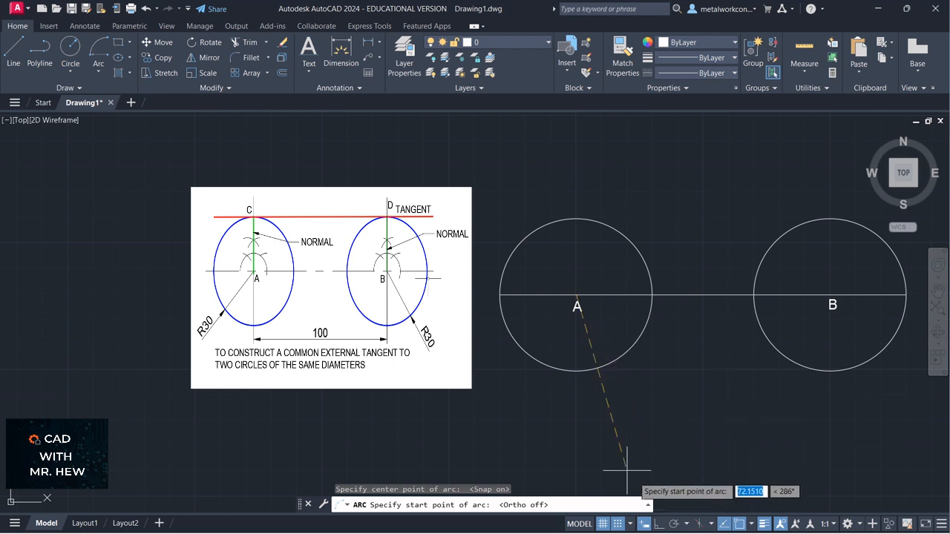
click(619, 524)
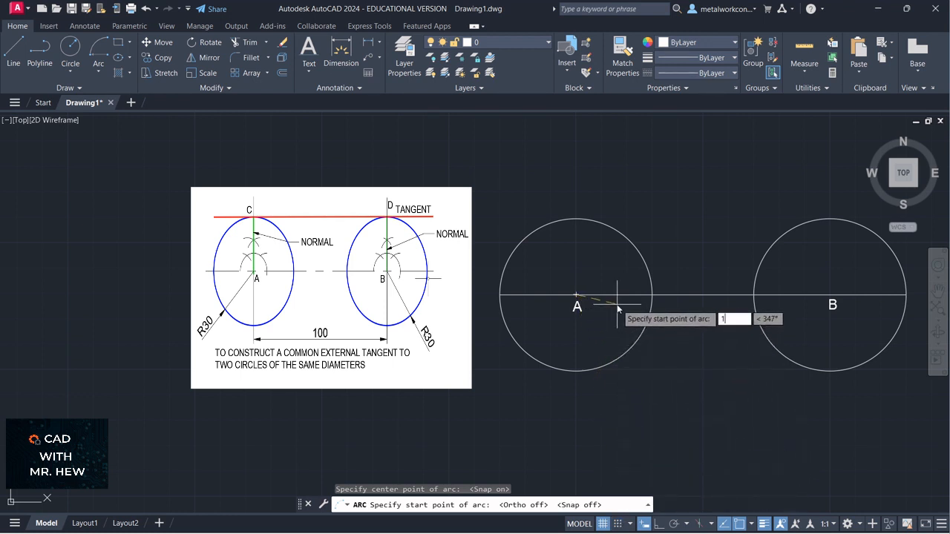
key(Return)
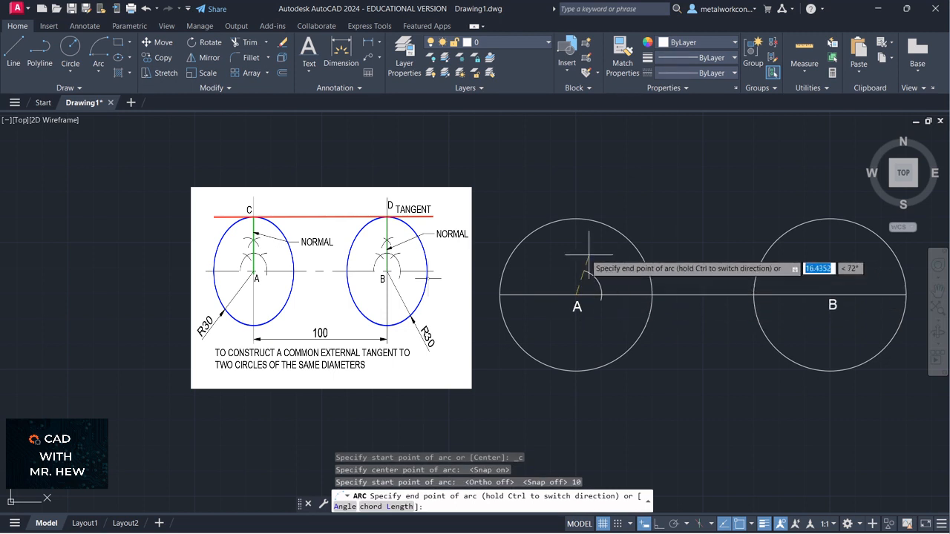
click(551, 296)
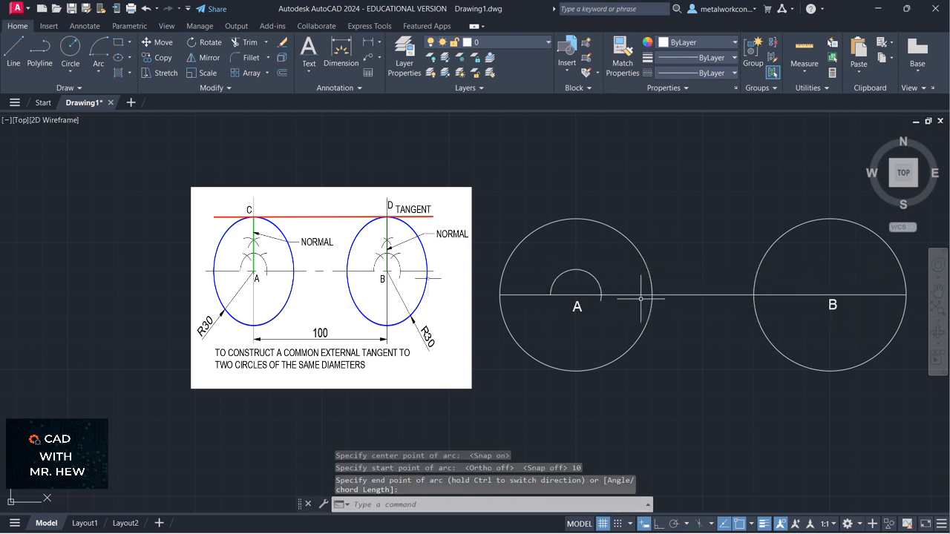
Draw a short arc of radius 10 centred where the semicircle about A meets line AB on the right, cutting the semicircle's upper right
key(Return)
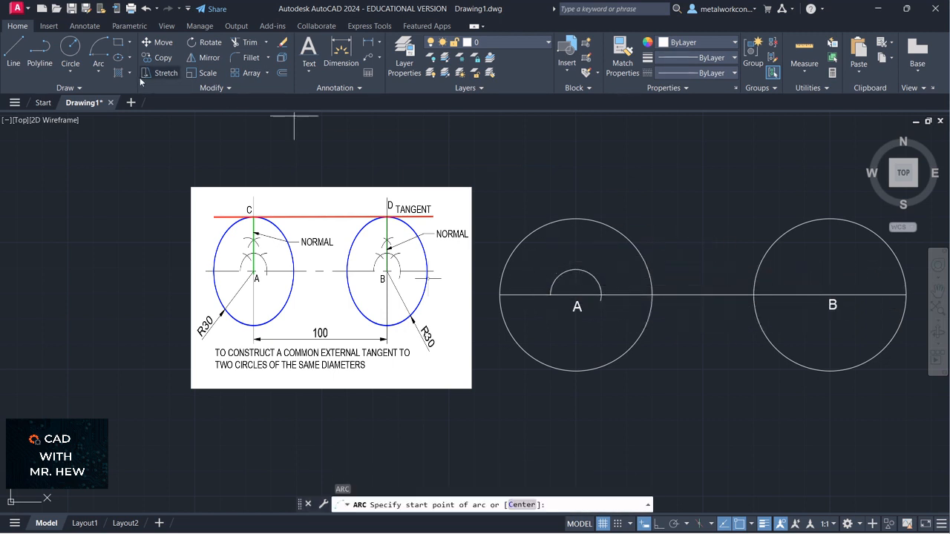
key(Escape)
click(98, 72)
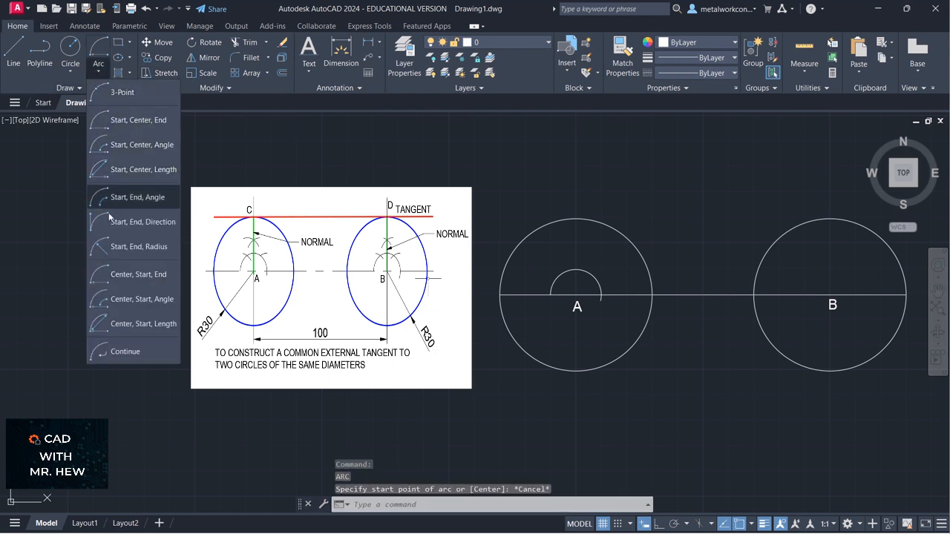
click(111, 275)
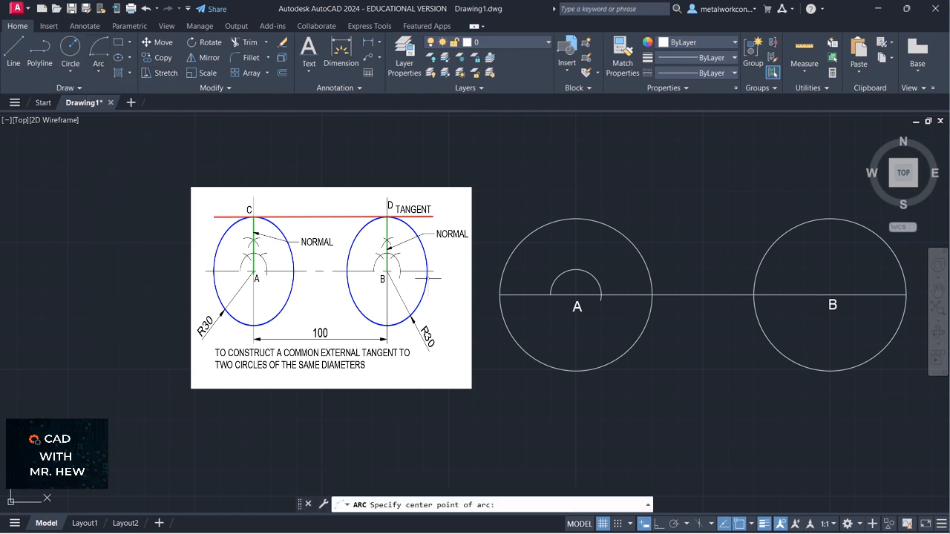
click(601, 295)
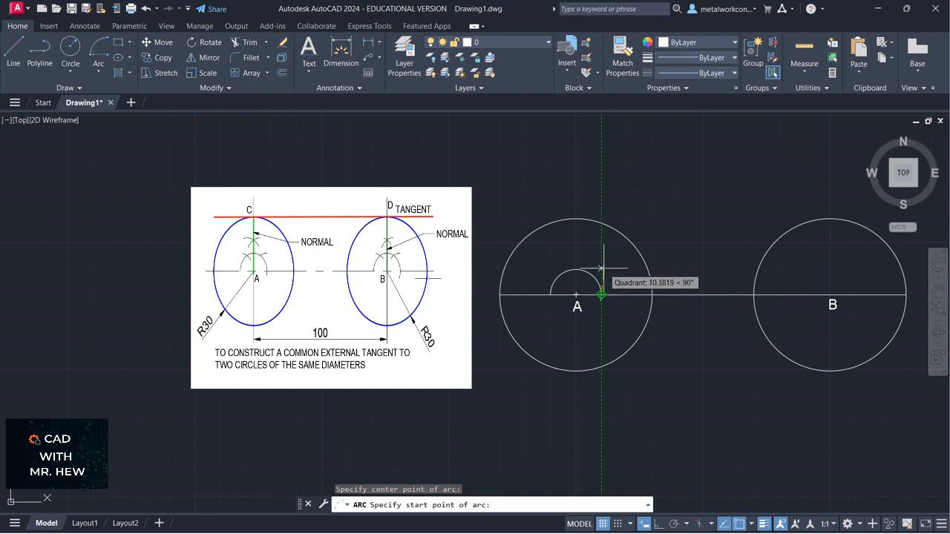
text(10)
key(Return)
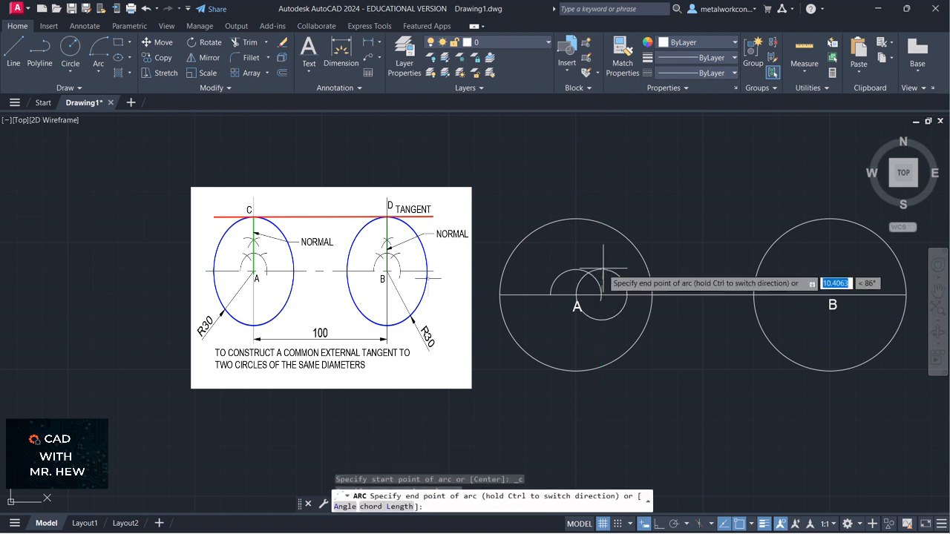
click(582, 278)
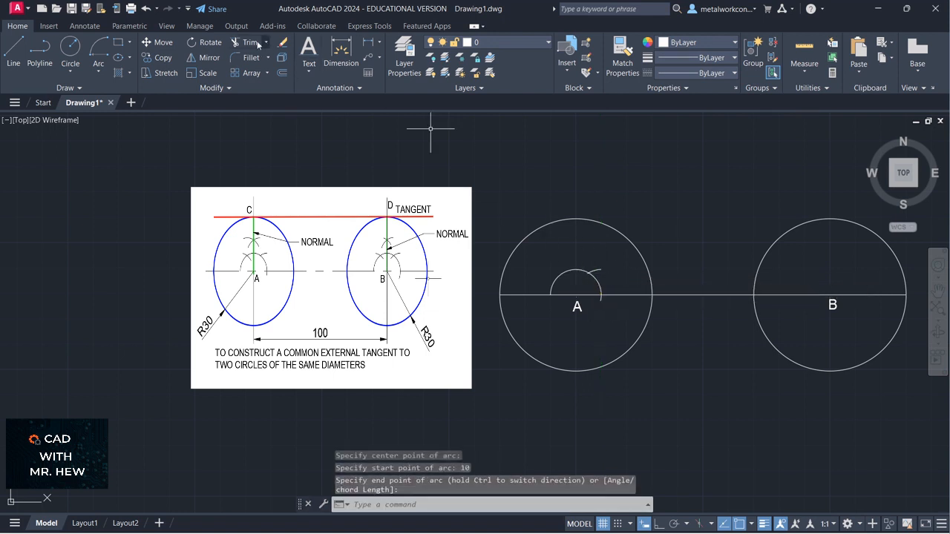
Draw a short arc of radius 10 centred where the semicircle about A meets line AB on the left, cutting the semicircle's upper left
click(99, 71)
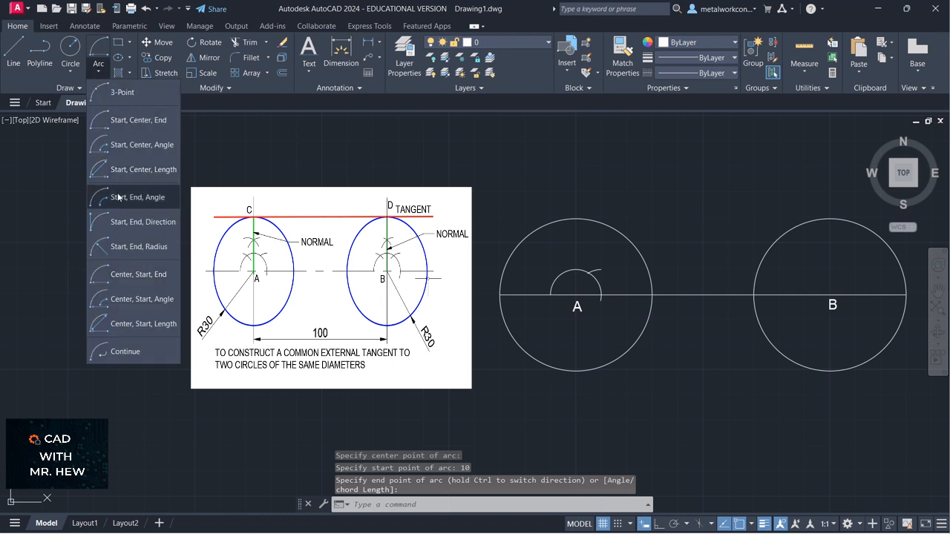
click(127, 273)
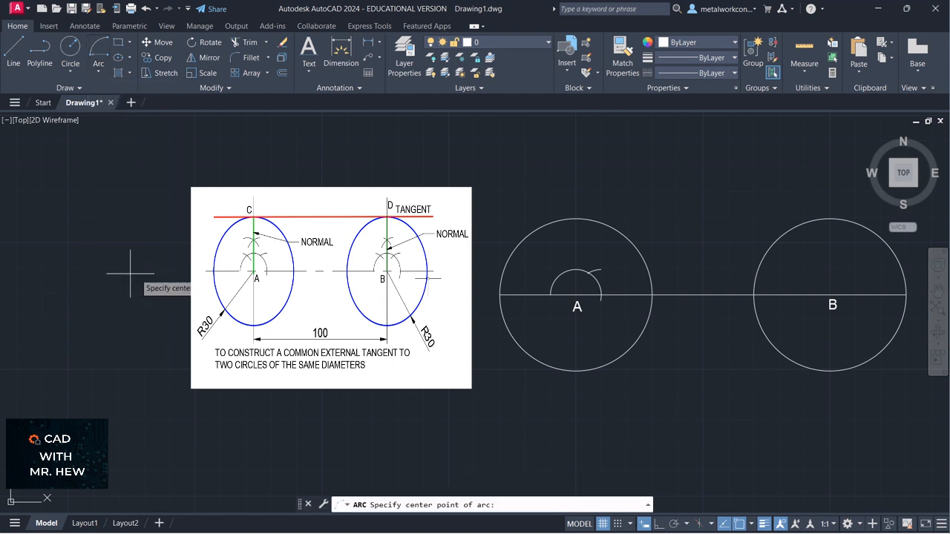
click(550, 294)
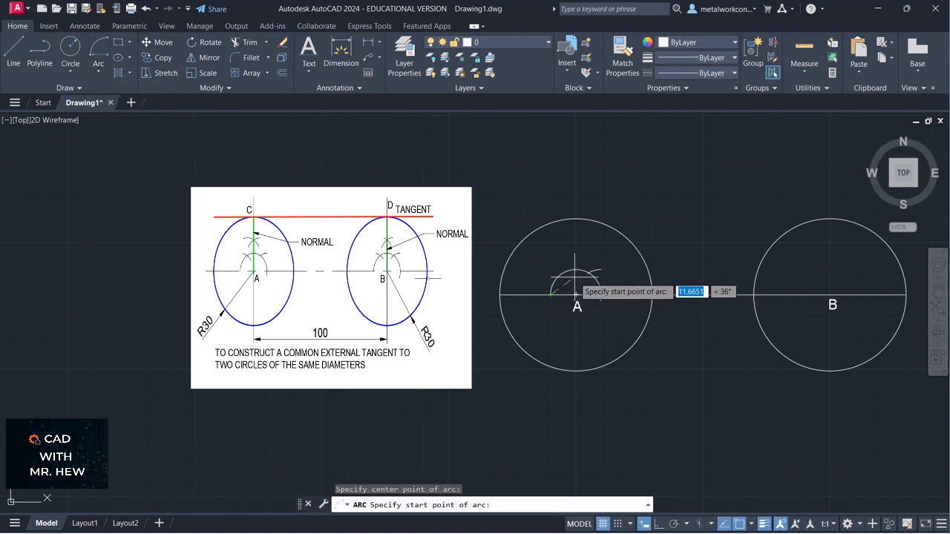
key(Return)
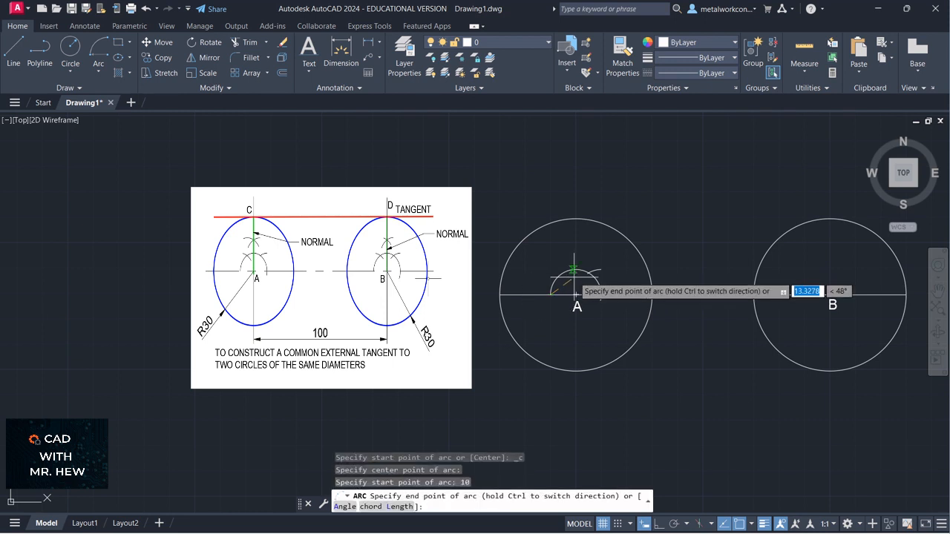
click(561, 274)
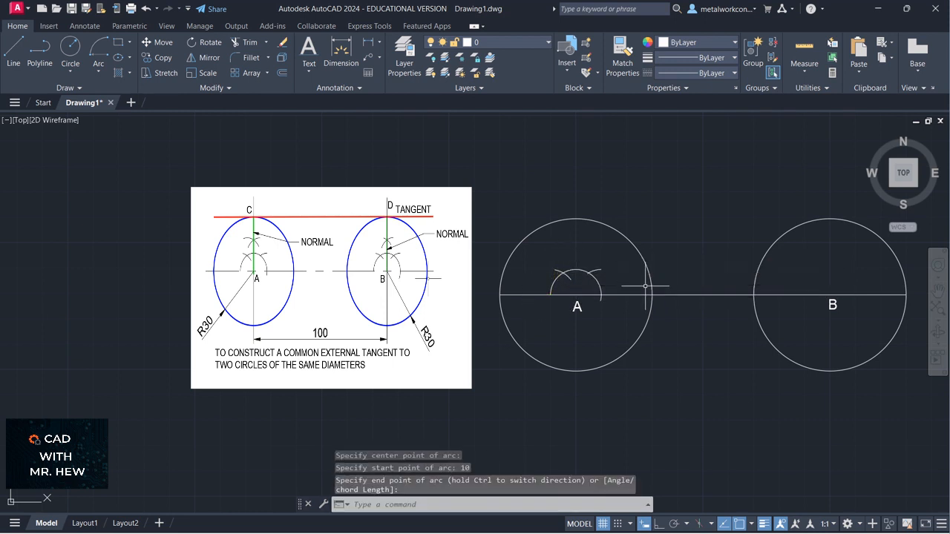
Draw a short arc of radius 10 above the semicircle, centred on the arc crossing at its upper right
click(95, 72)
click(117, 273)
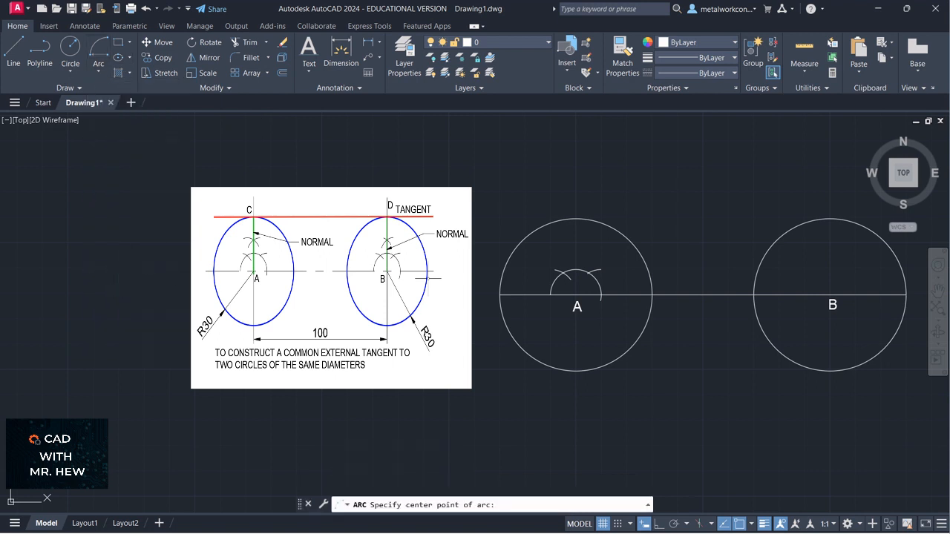
click(589, 274)
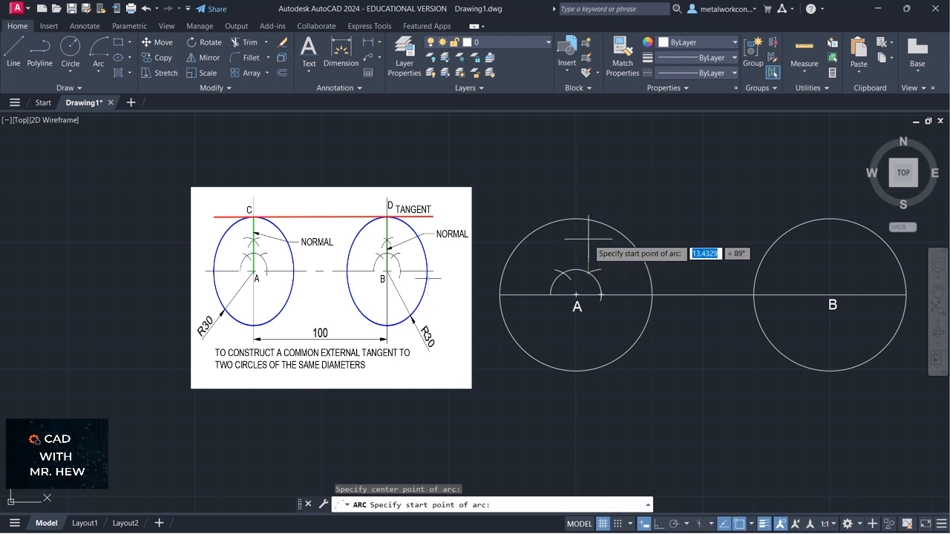
text(10)
key(Return)
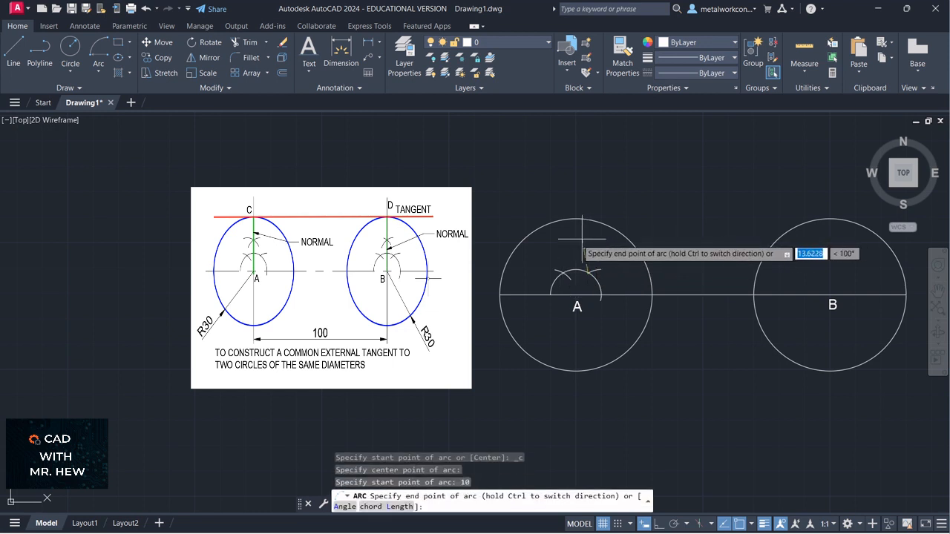
click(544, 252)
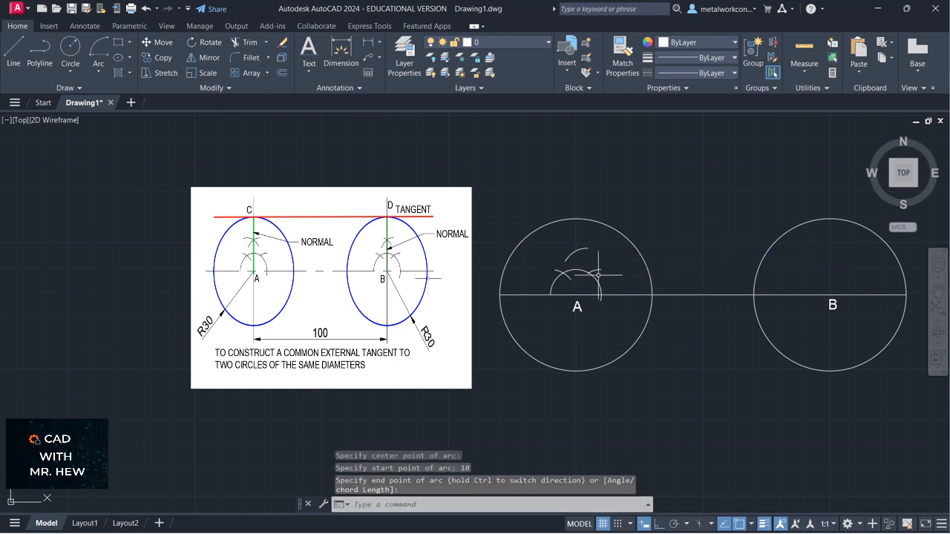
Draw an arc of radius 10 centred on the semicircle's upper left arc crossing, intersecting the short arc above A
click(98, 70)
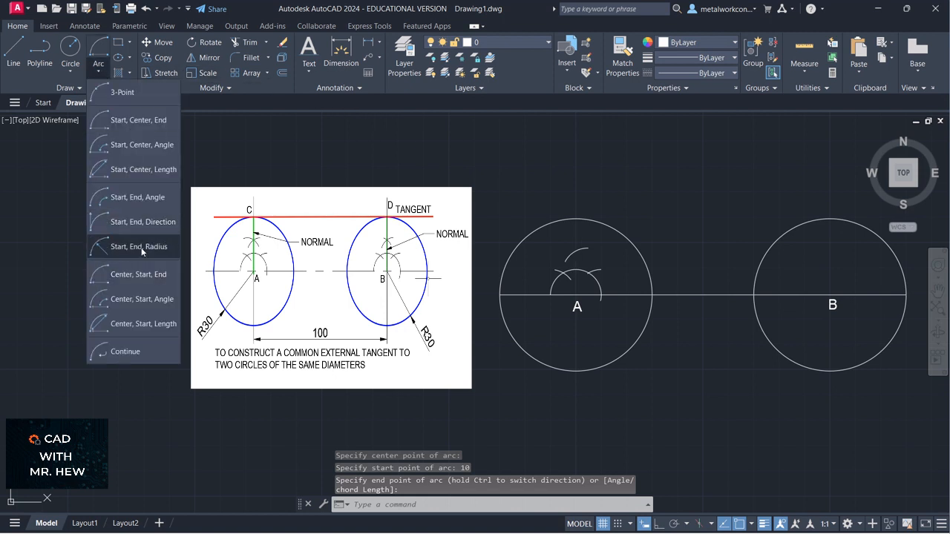
click(143, 276)
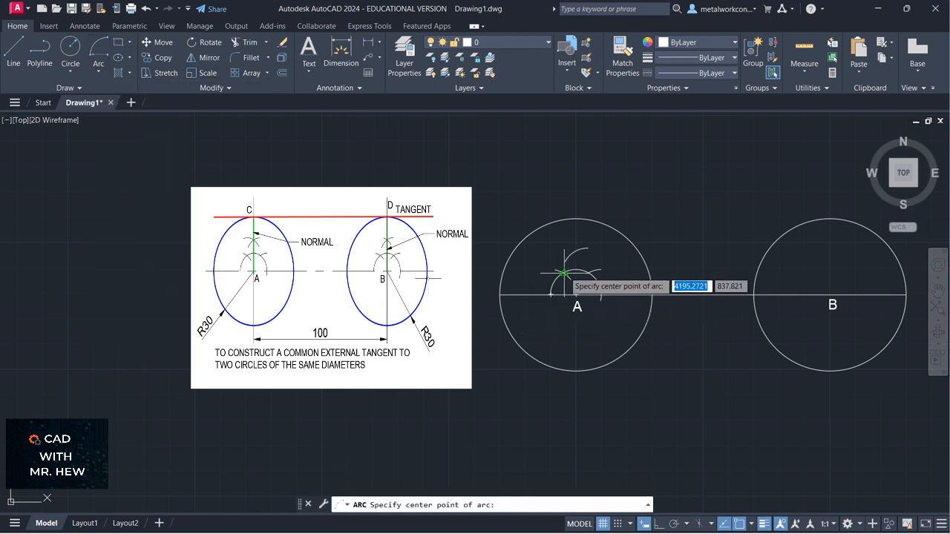
click(551, 294)
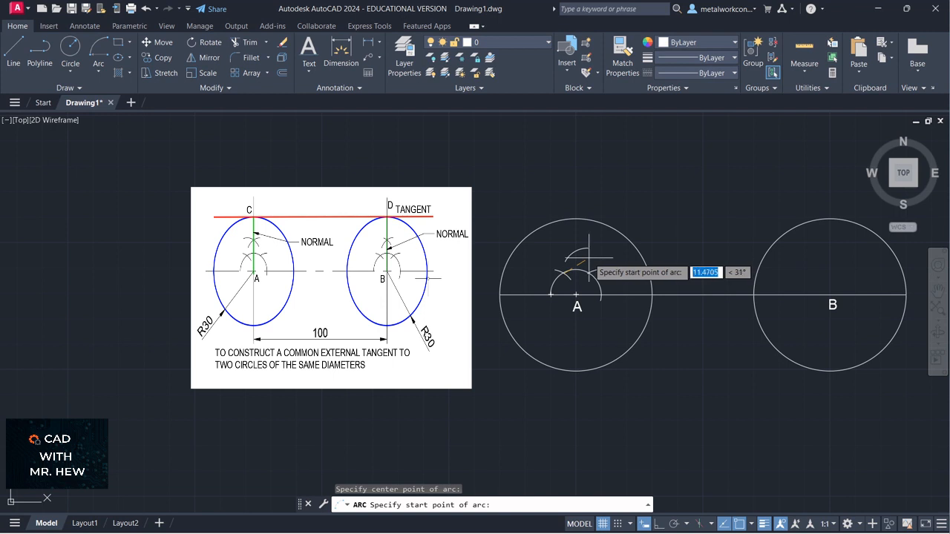
text(10)
key(Return)
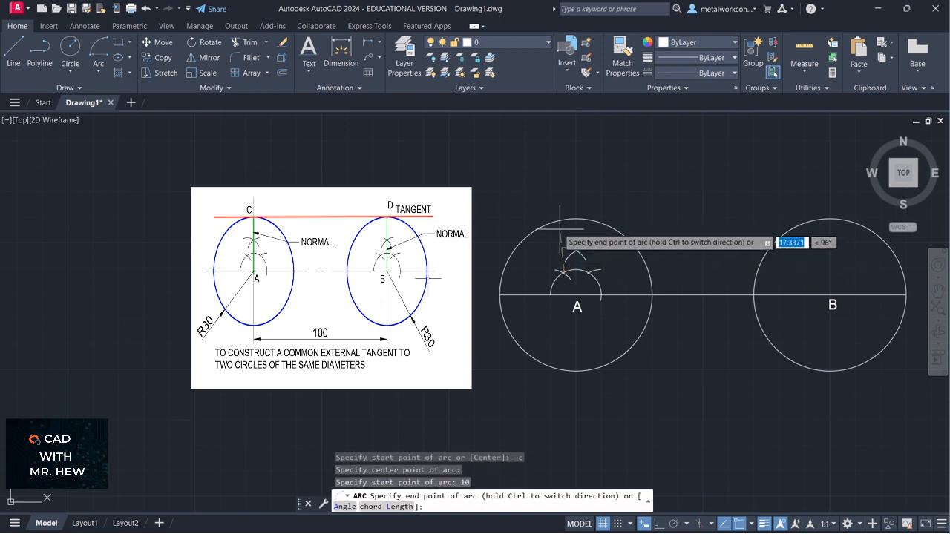
click(547, 208)
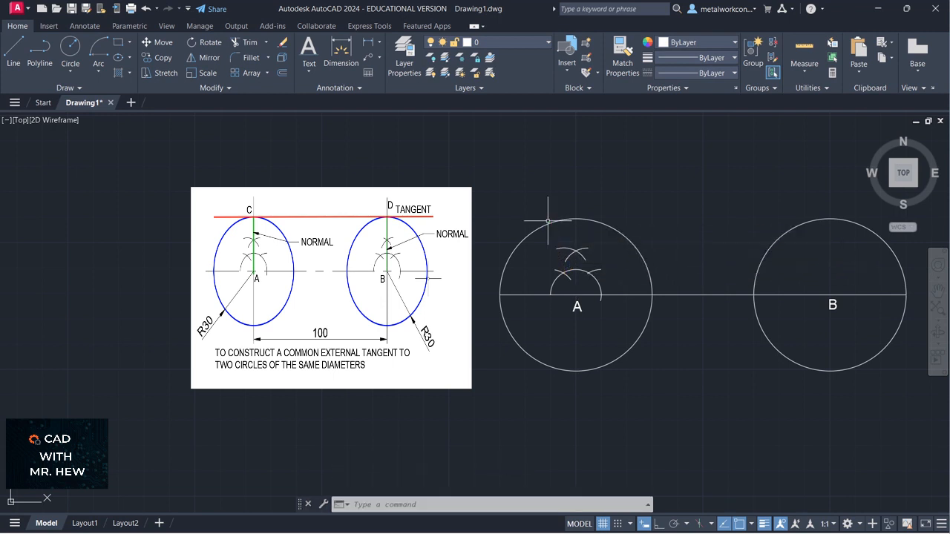
click(580, 256)
click(580, 253)
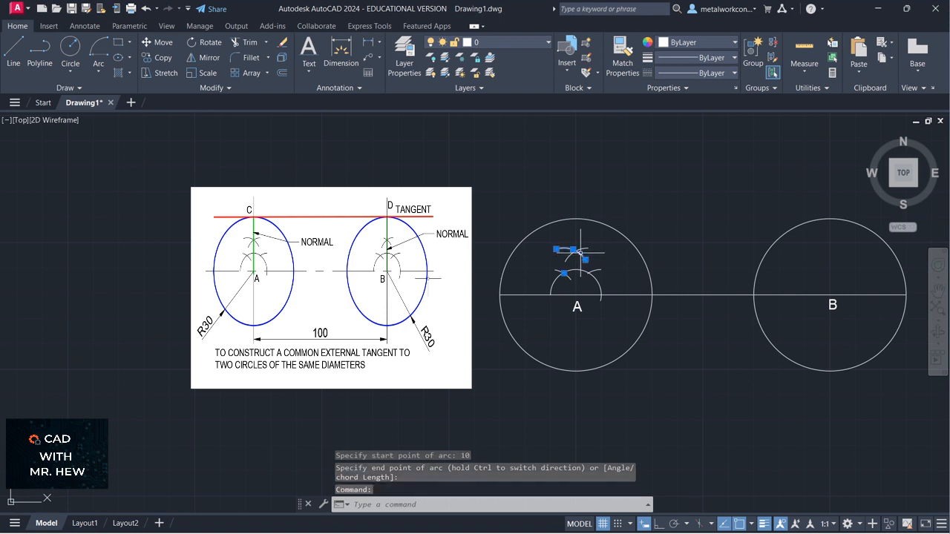
click(583, 250)
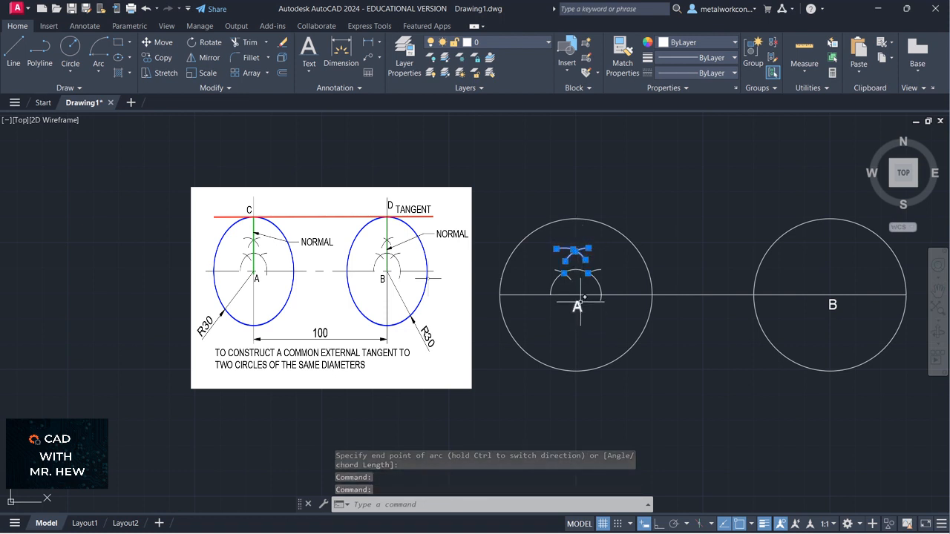
key(Escape)
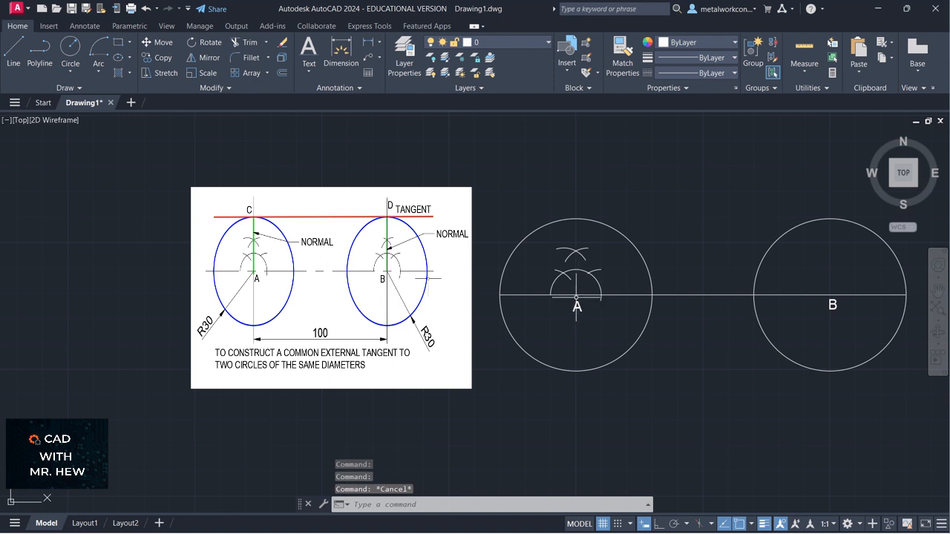
Draw a vertical line from centre A up to the intersection of the two upper arcs
click(19, 45)
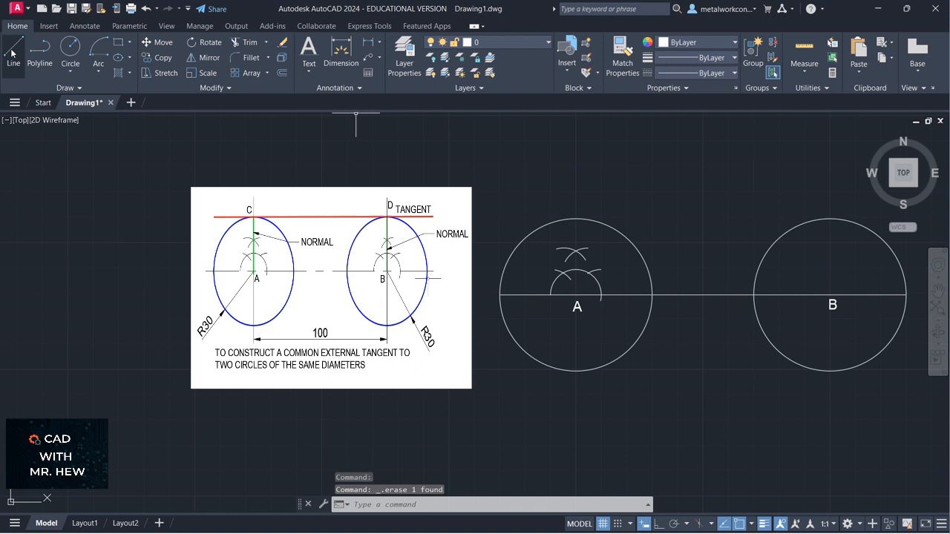
click(14, 50)
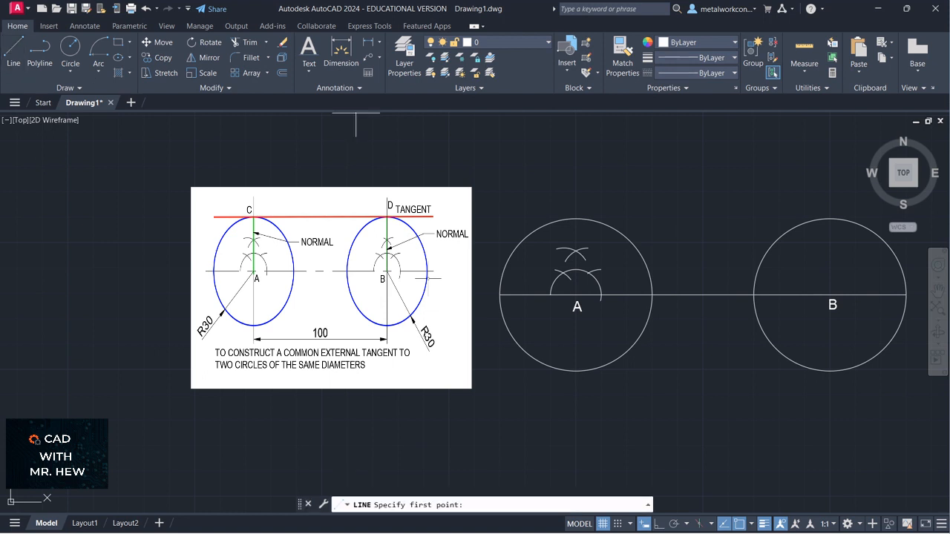
click(576, 295)
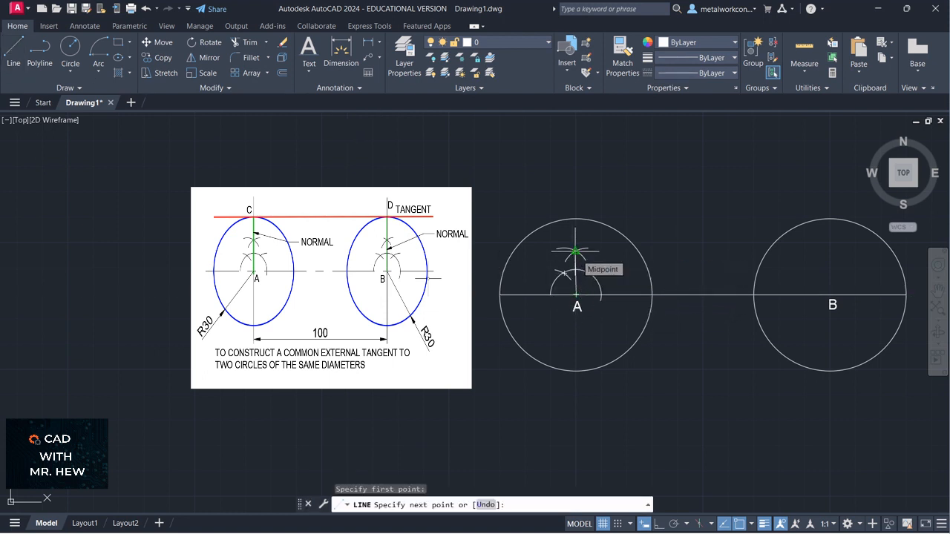
scroll(576, 251, up, 5)
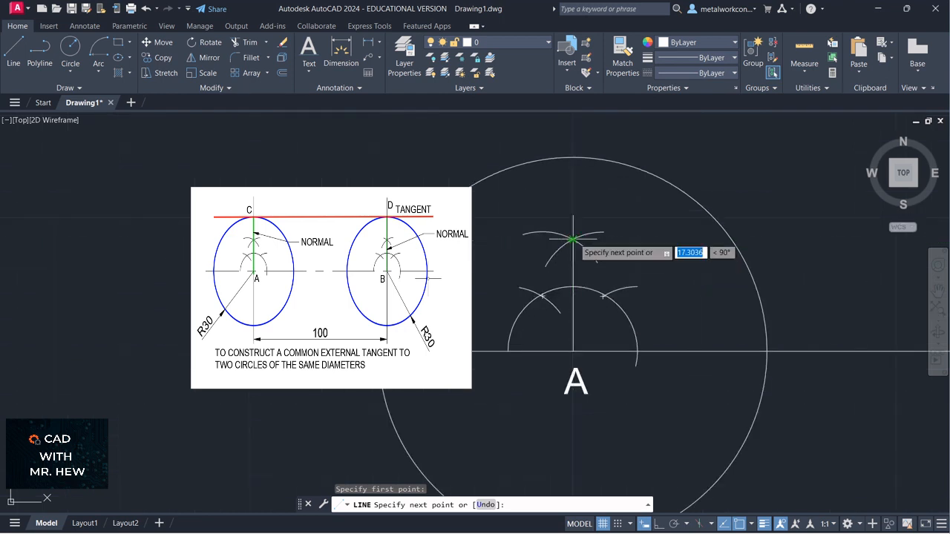
click(573, 239)
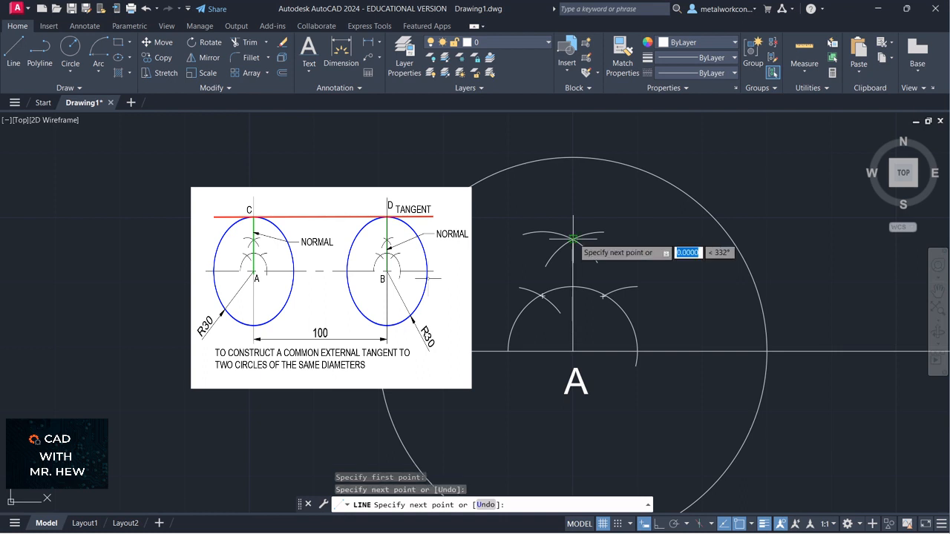
key(Return)
Extend the vertical line from A upward to meet the circumference of the circle
scroll(573, 245, down, 5)
scroll(579, 250, up, 3)
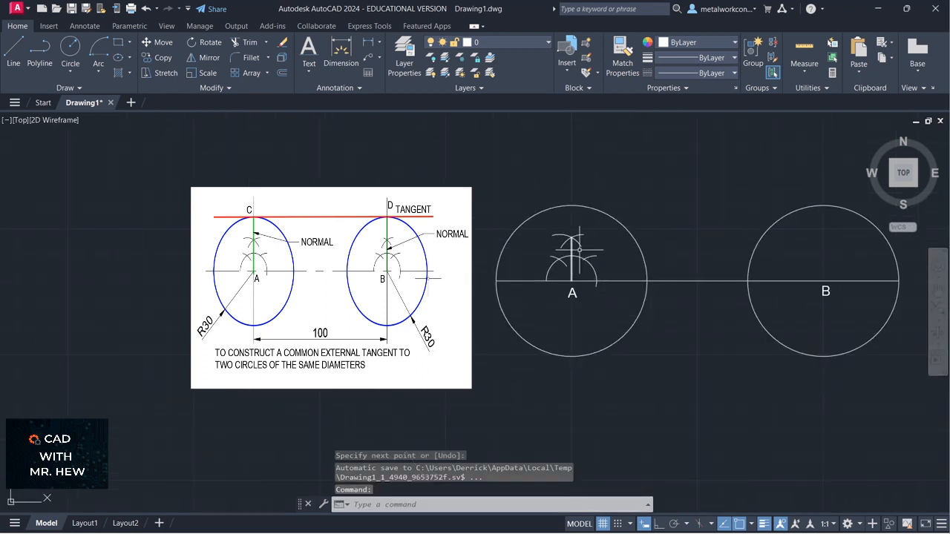
click(938, 289)
drag(742, 335, 759, 333)
key(Escape)
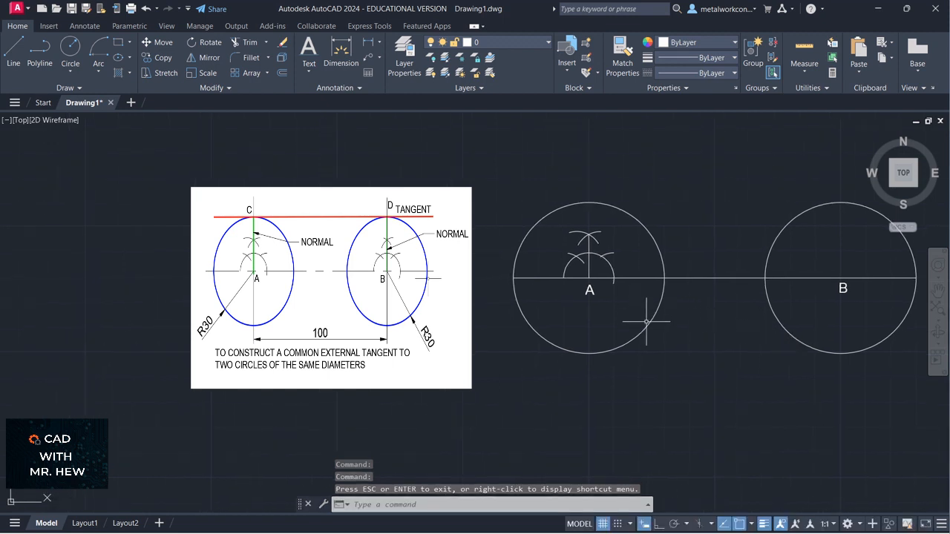
text(EX)
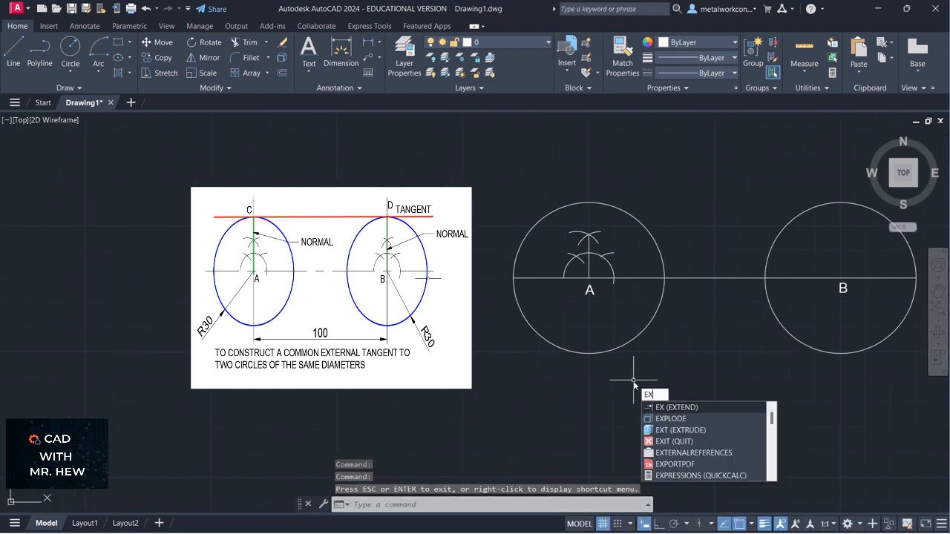
key(Return)
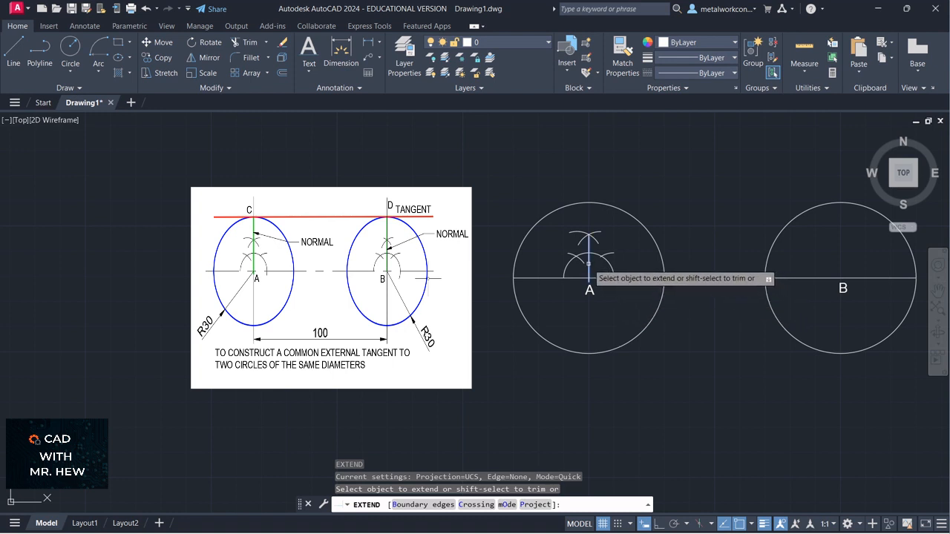
click(590, 252)
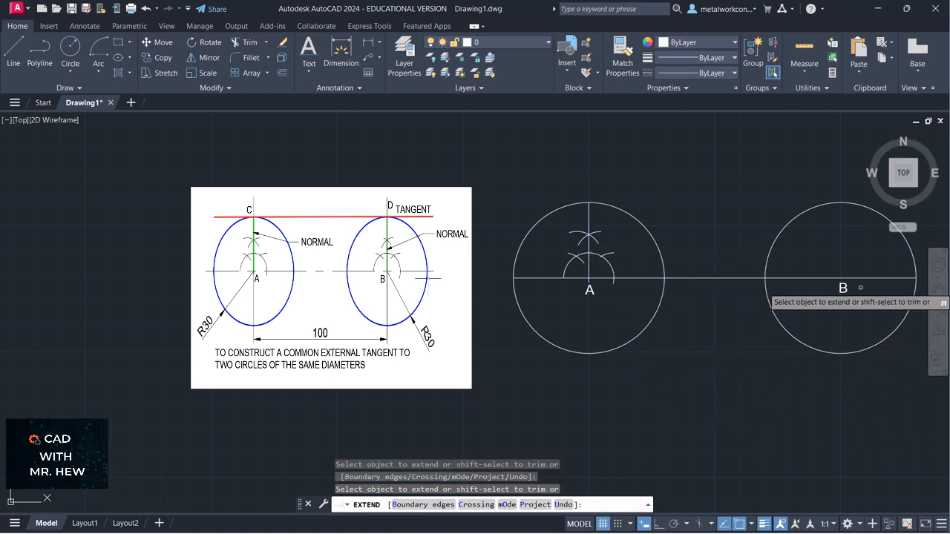
Draw a Center, Start, End arc about B spanning above line AB, with the same radius of 10 as the semicircle about A
click(938, 291)
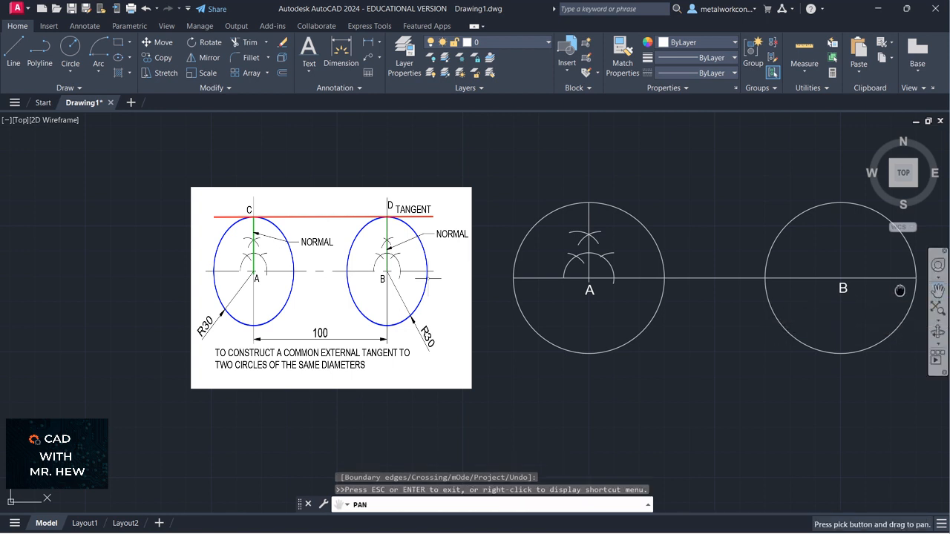
key(Escape)
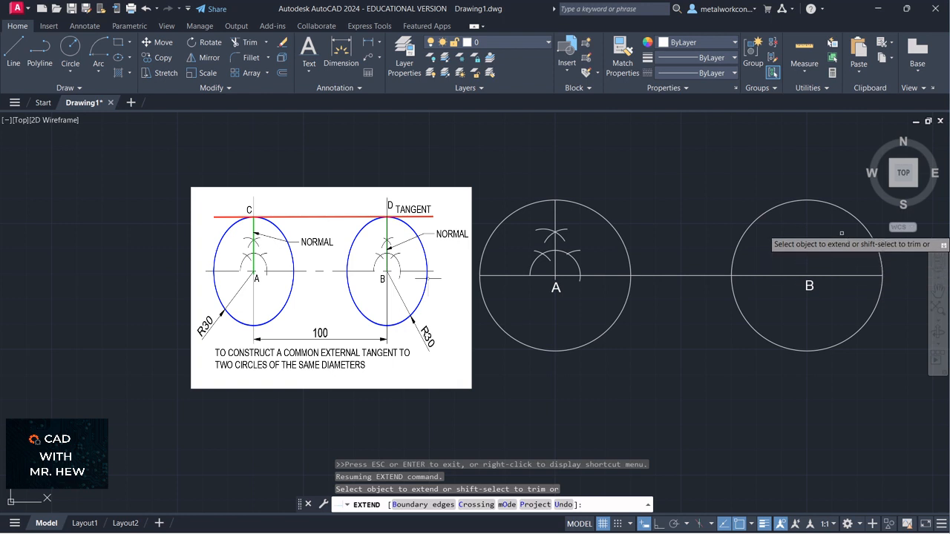
click(97, 75)
click(115, 273)
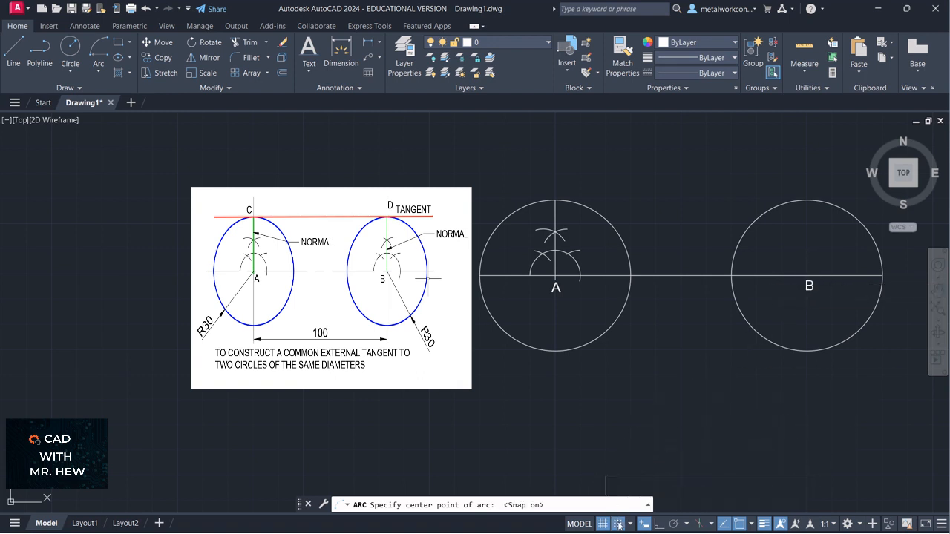
click(806, 276)
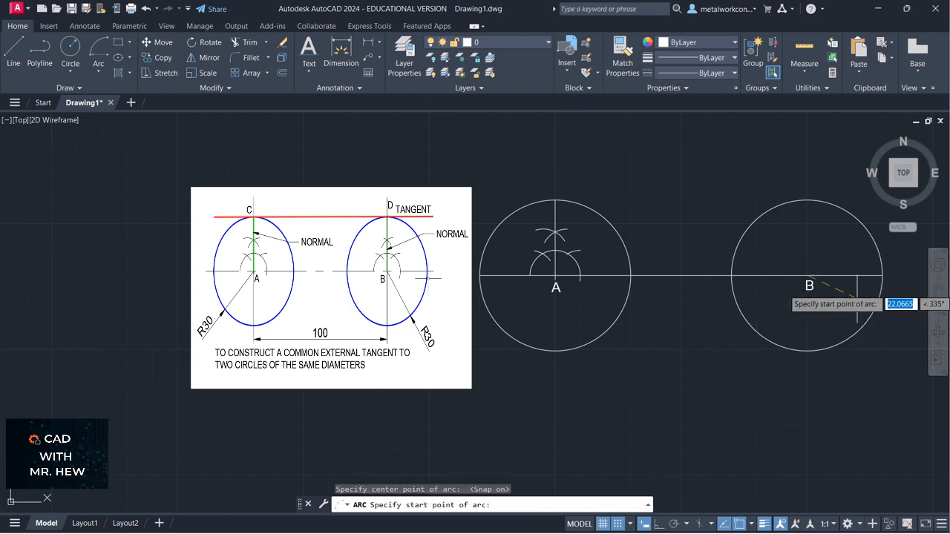
key(Return)
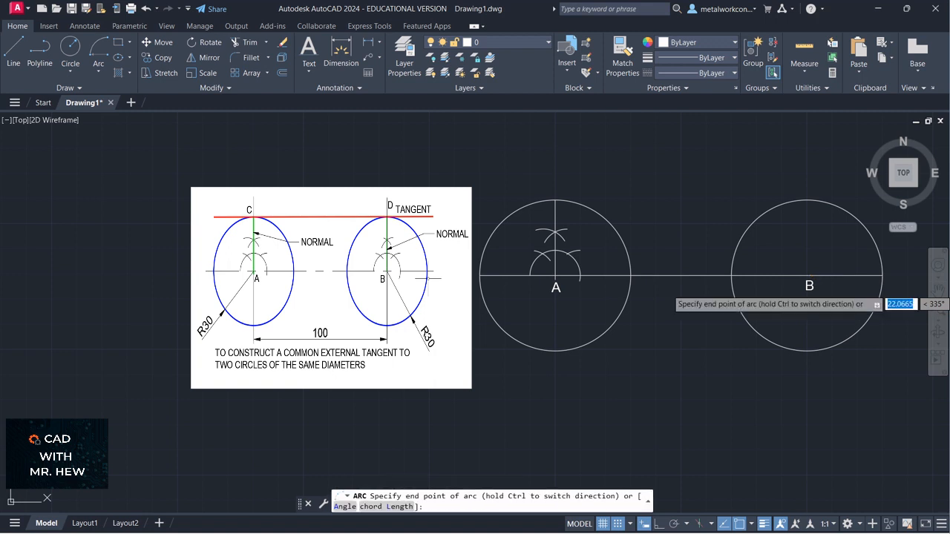
click(767, 279)
Draw a Center, Start, End arc of radius 10 centred where B's semicircle meets line AB on the right, crossing the semicircle
key(Return)
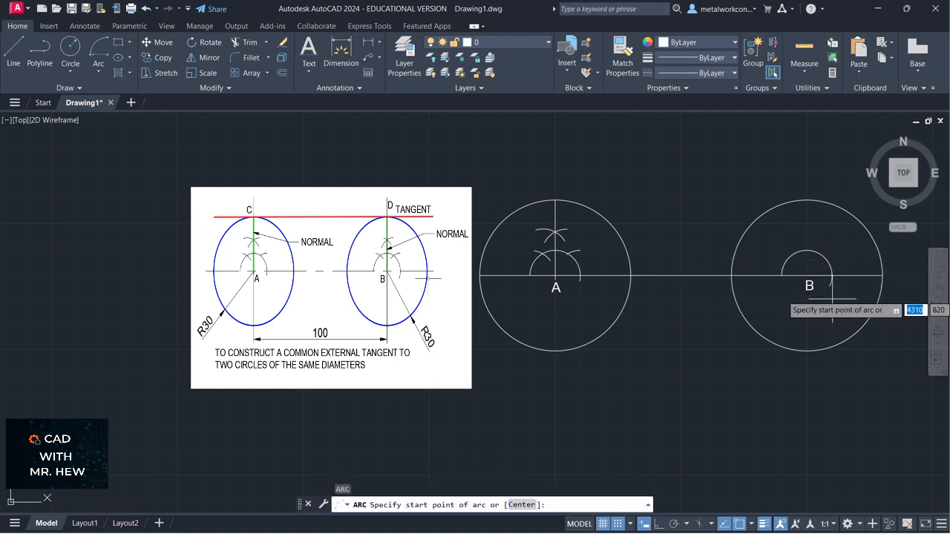
click(99, 72)
click(112, 275)
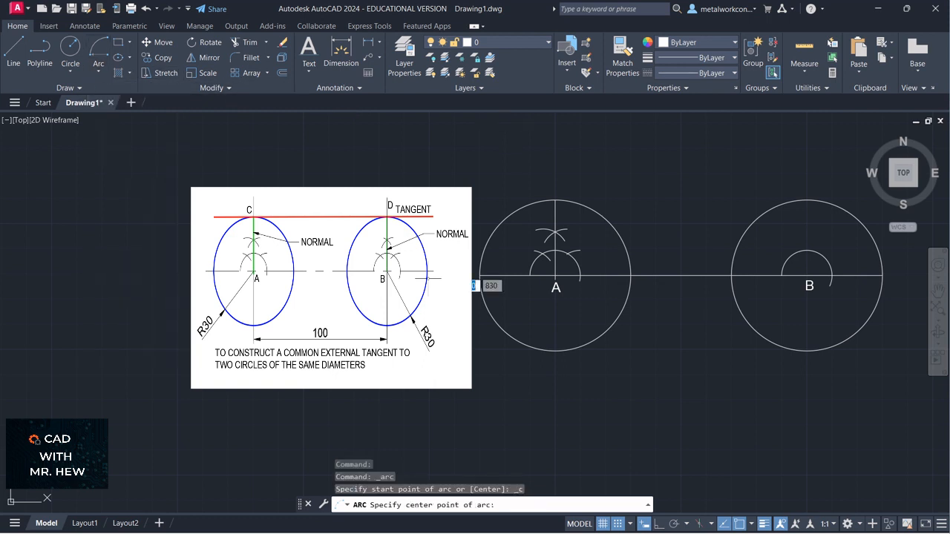
click(833, 275)
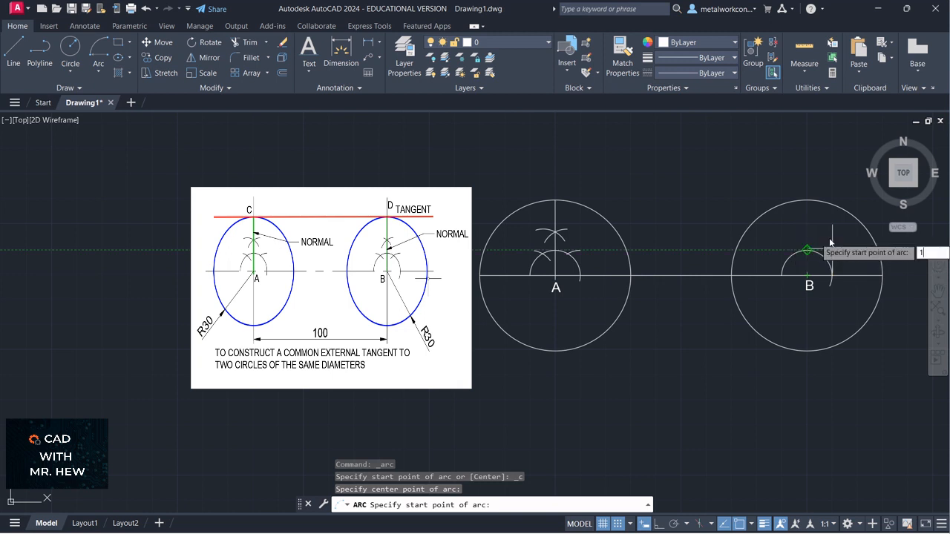
text(0)
key(Return)
click(863, 260)
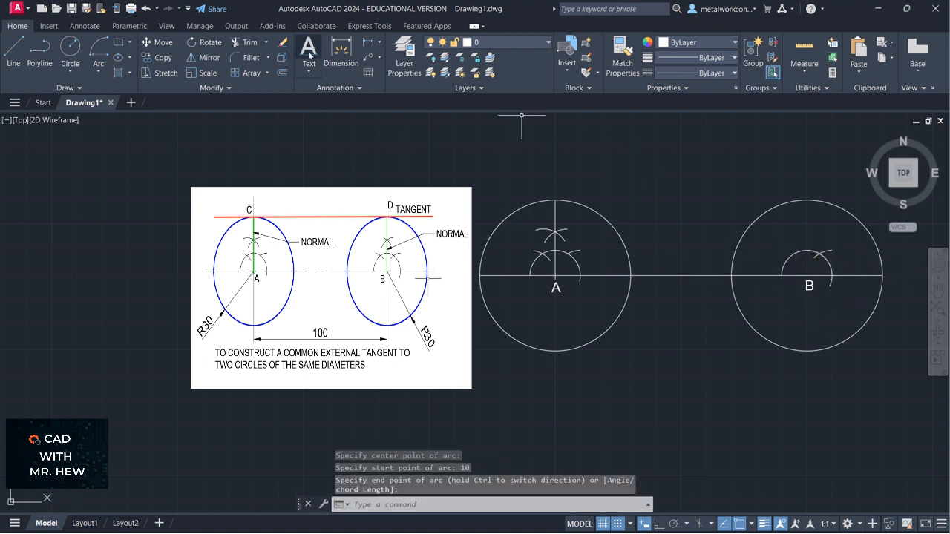
Draw an arc of radius 10 centred on the left end of B's semicircle on line AB, crossing the semicircle's upper left
click(97, 73)
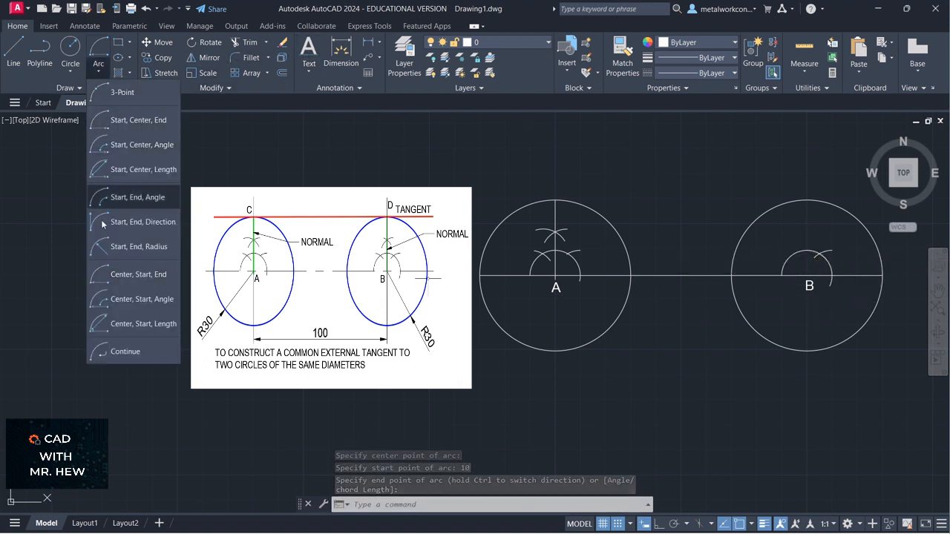
click(106, 274)
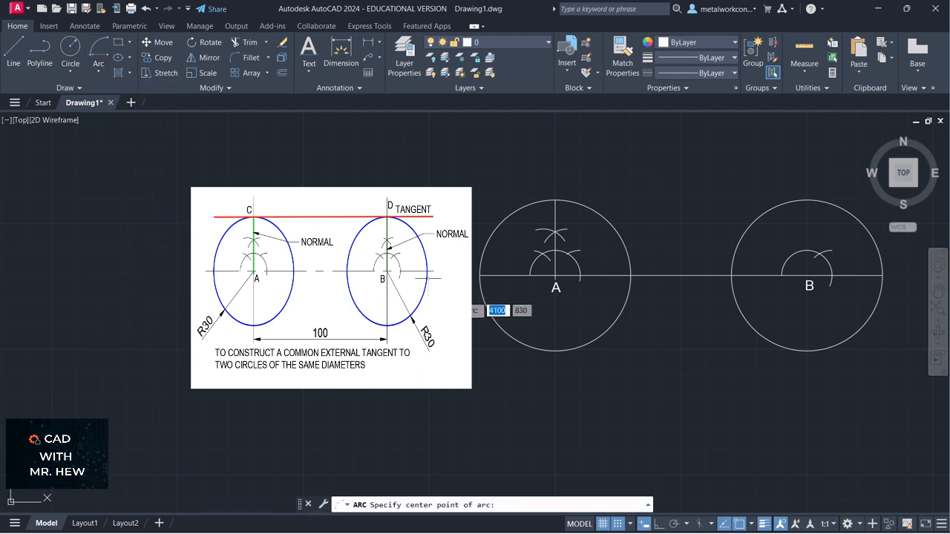
click(806, 276)
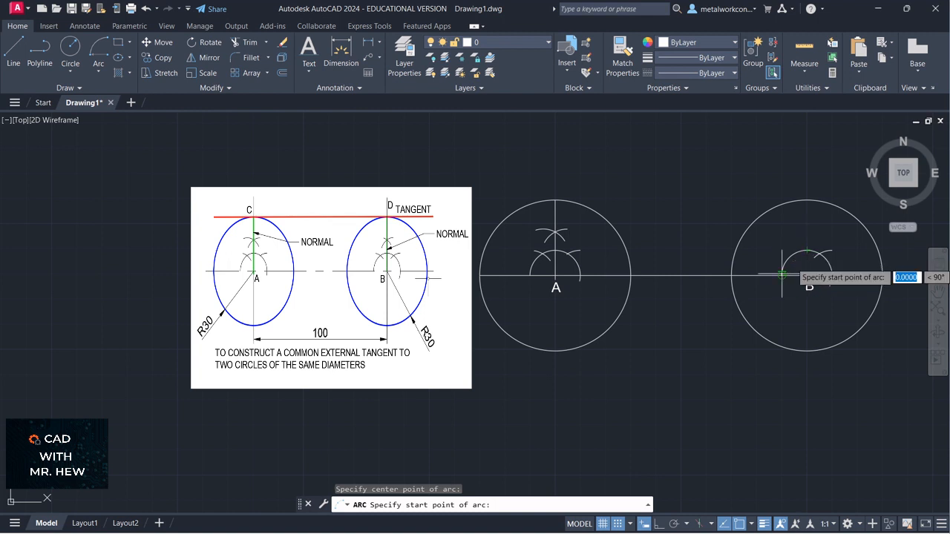
scroll(783, 274, up, 2)
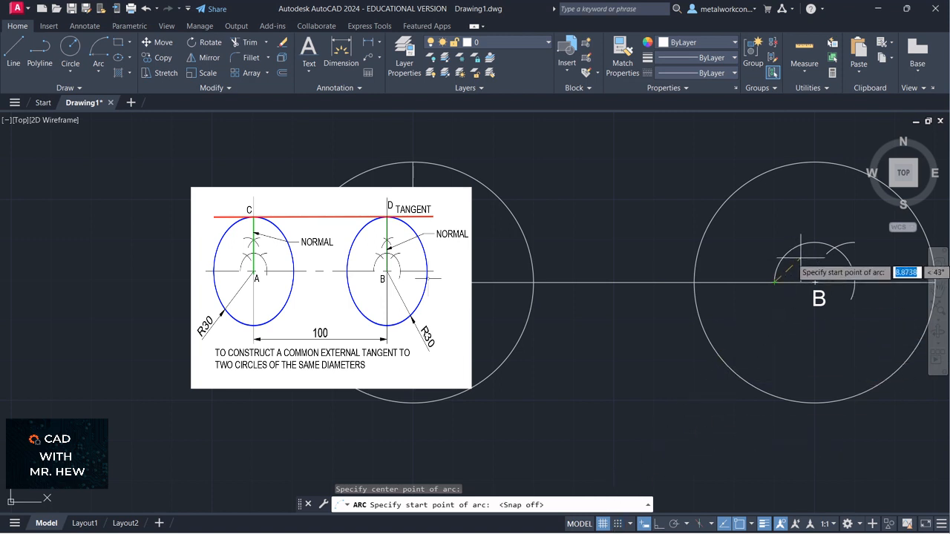
key(Return)
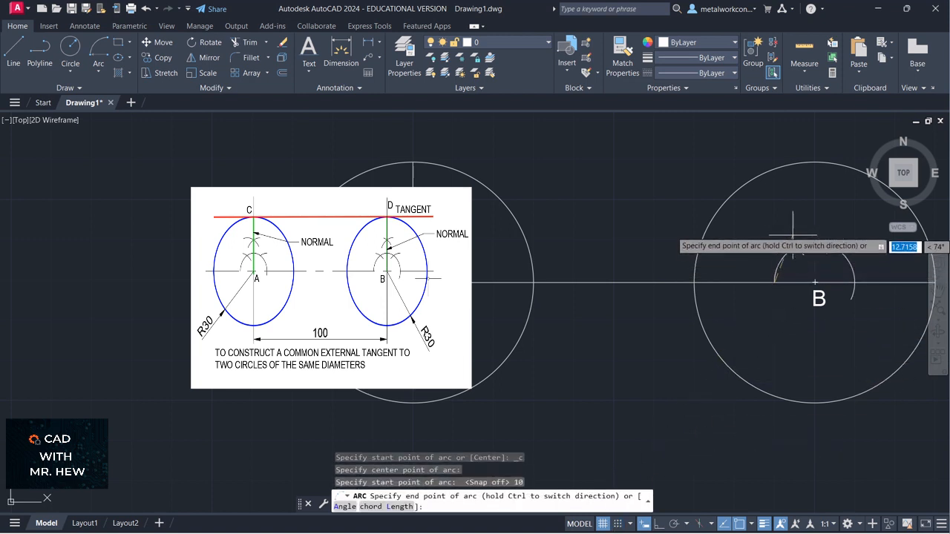
scroll(787, 236, down, 2)
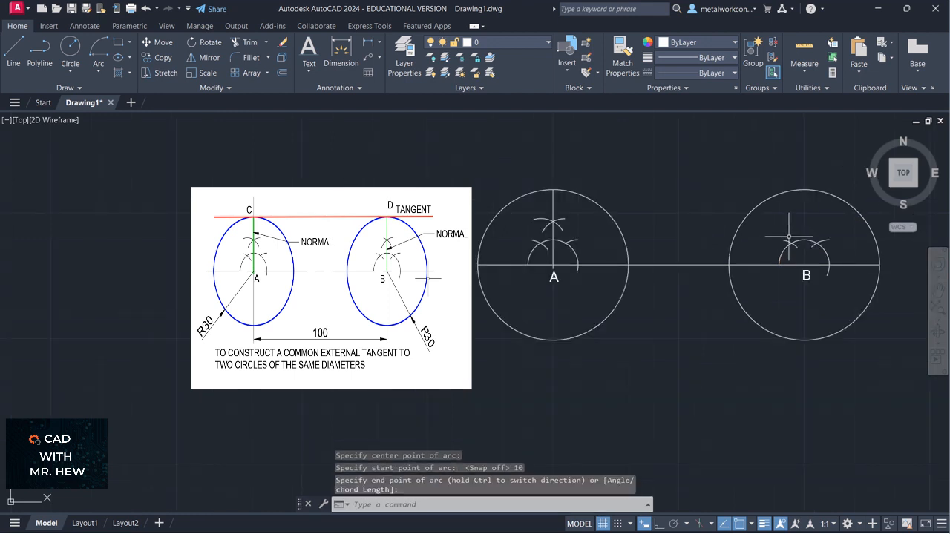
Draw a short arc of radius 10 above B, centred on the upper right arc crossing of B's semicircle
scroll(752, 211, down, 2)
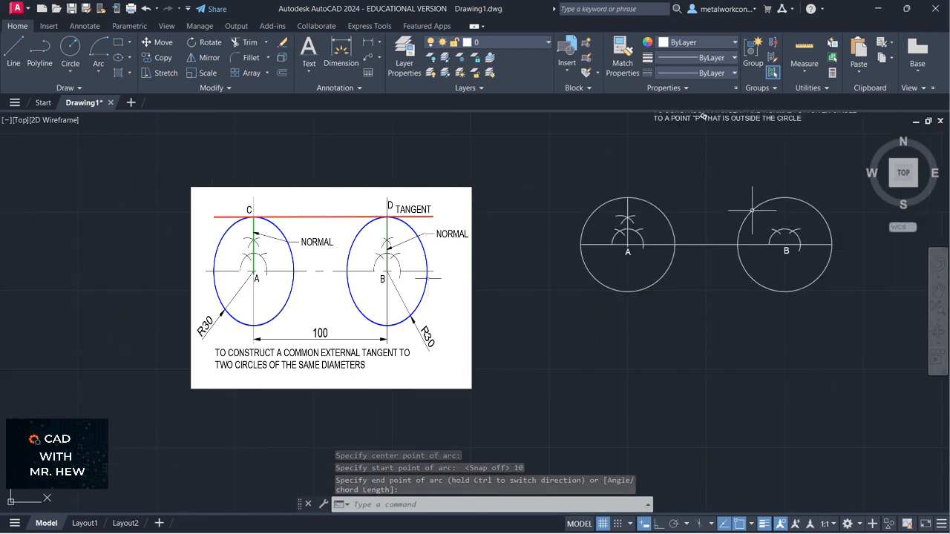
scroll(752, 211, up, 2)
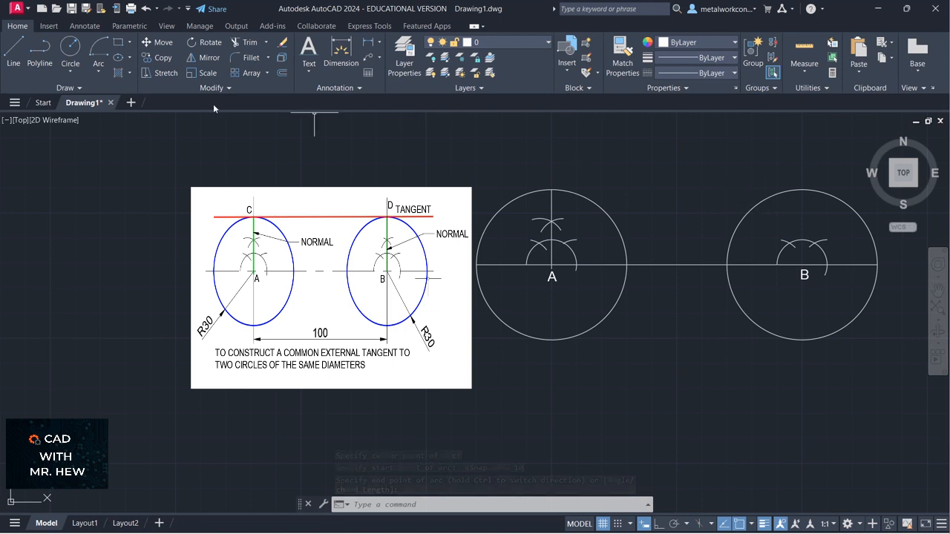
click(98, 72)
click(127, 279)
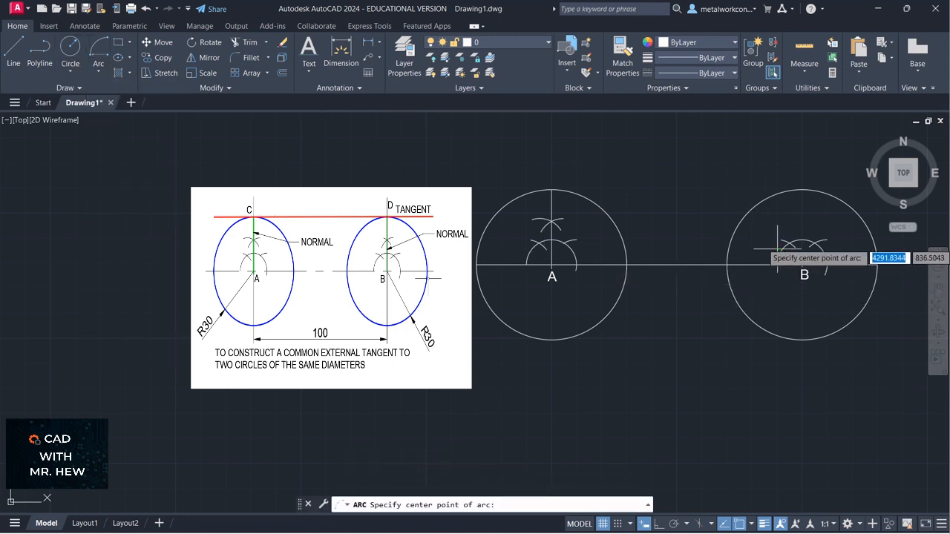
click(815, 242)
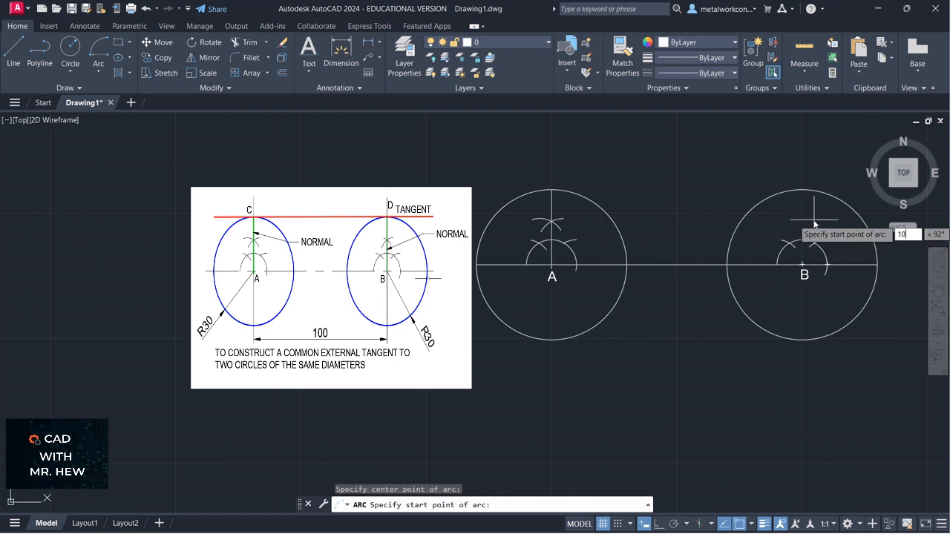
text(10)
key(Return)
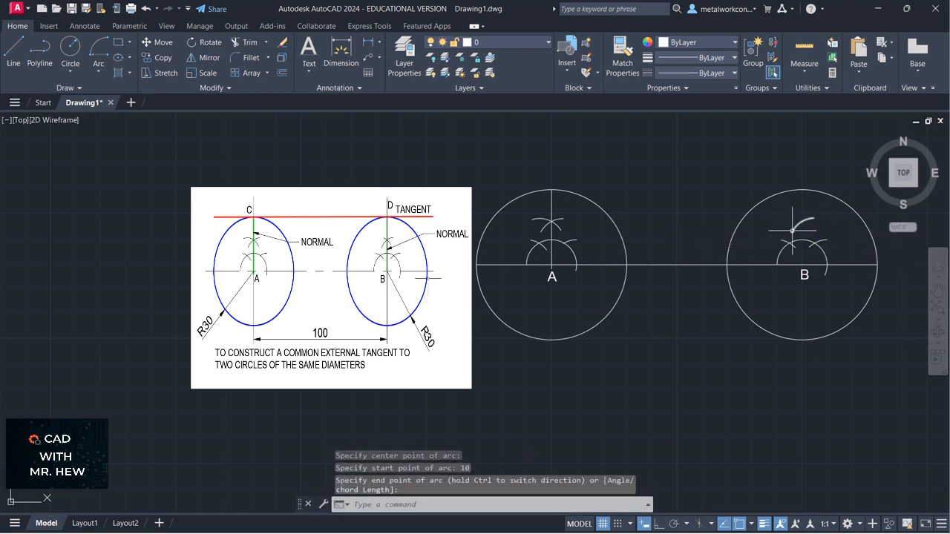
Draw an arc of radius 10 centred on the upper left arc crossing of B's semicircle, intersecting the short arc above B
click(98, 72)
click(138, 275)
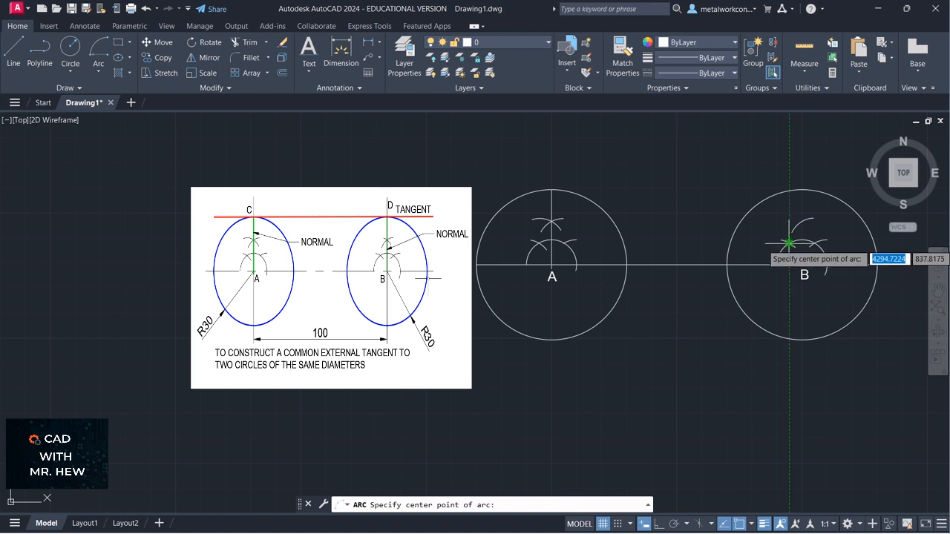
scroll(788, 243, up, 4)
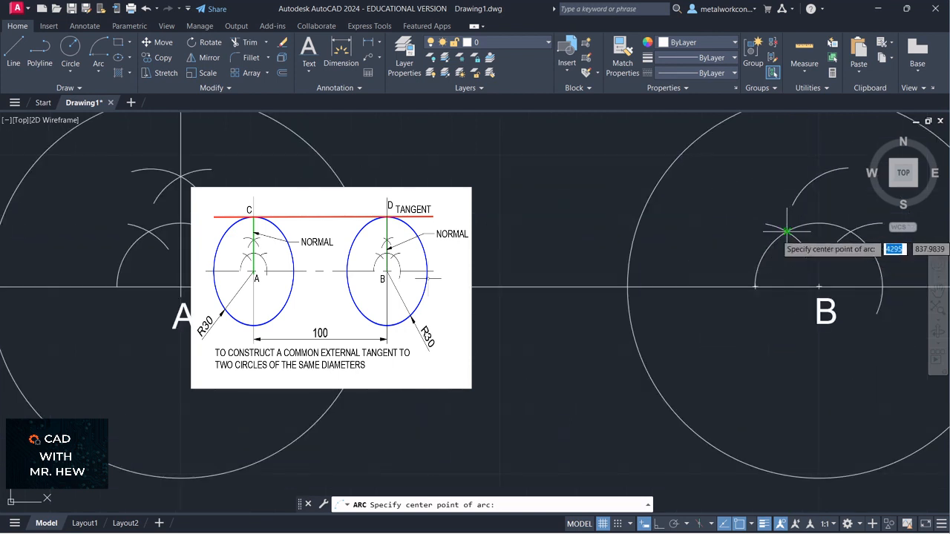
click(785, 231)
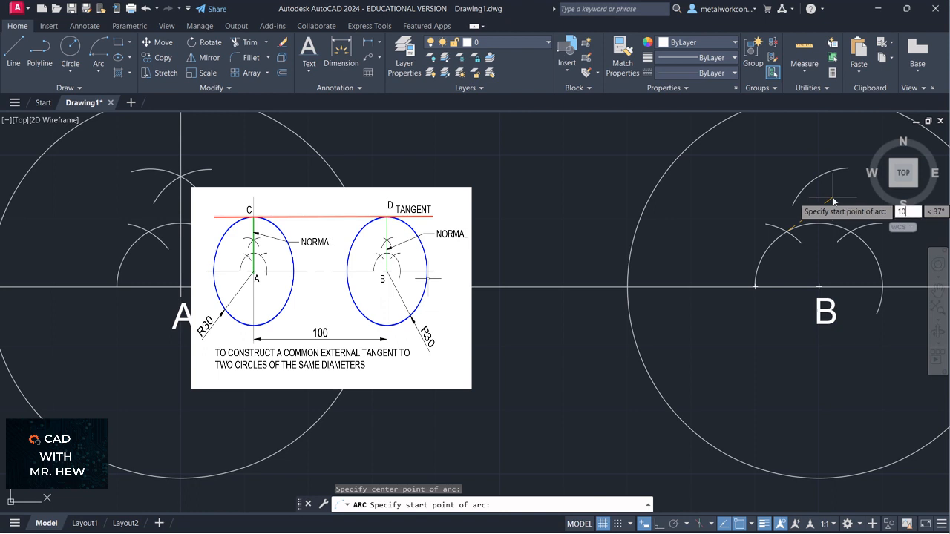
key(Return)
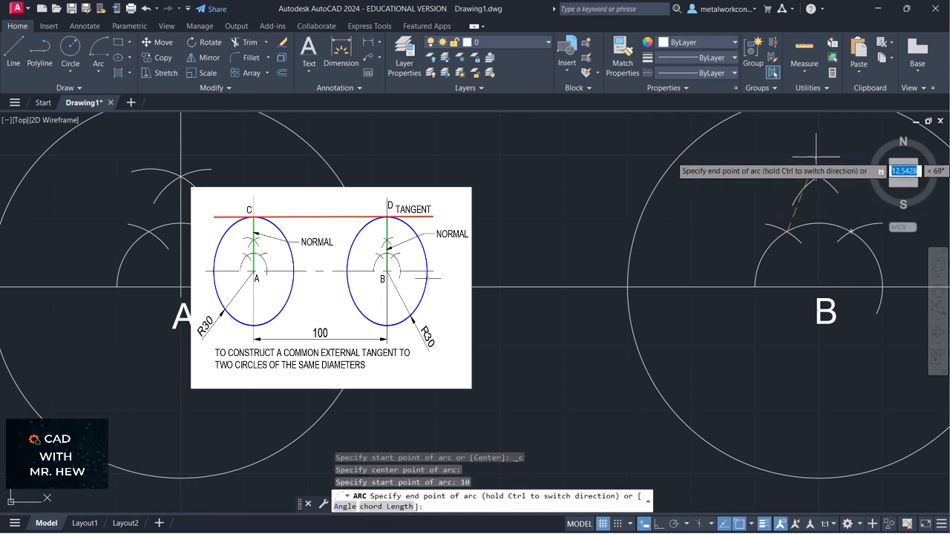
scroll(827, 156, down, 4)
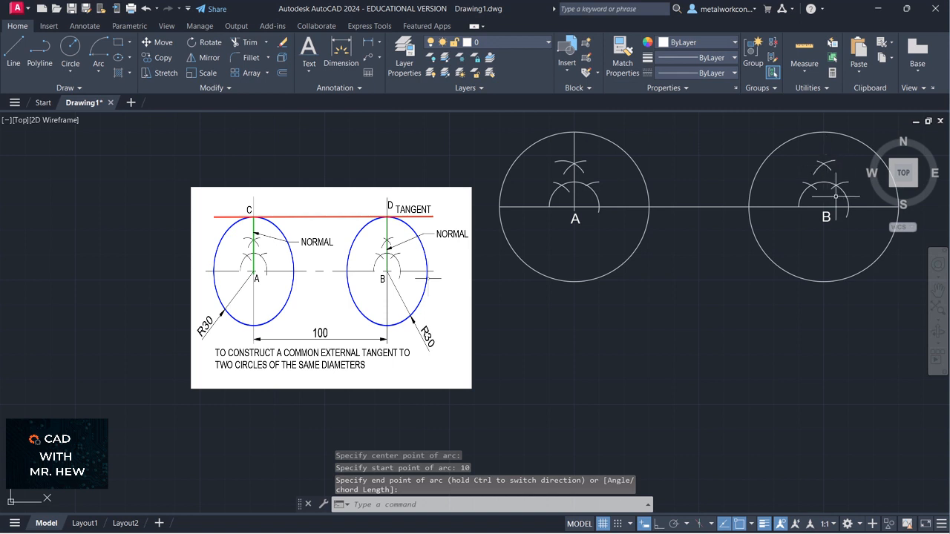
Draw a vertical line with Ortho on from centre B up to the intersection of the two upper arcs
click(938, 289)
drag(878, 263, 862, 310)
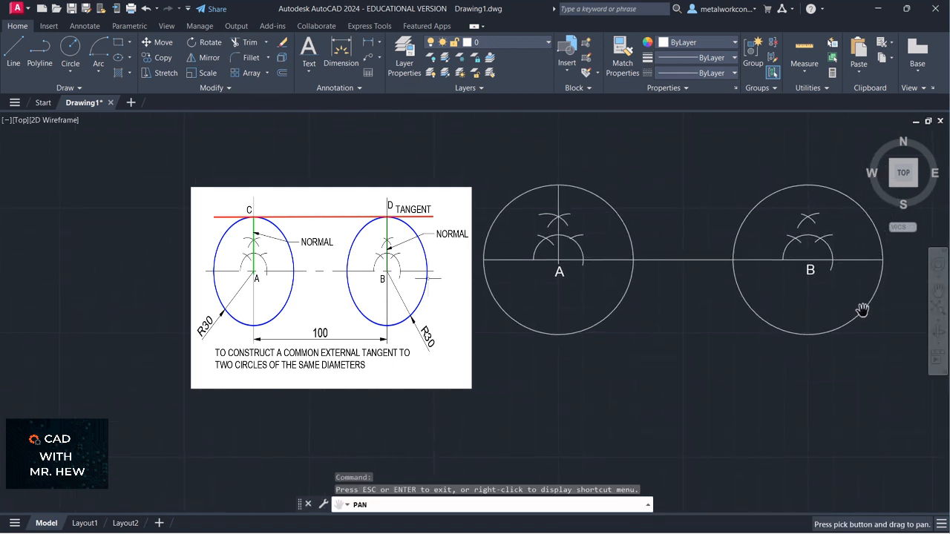
click(15, 51)
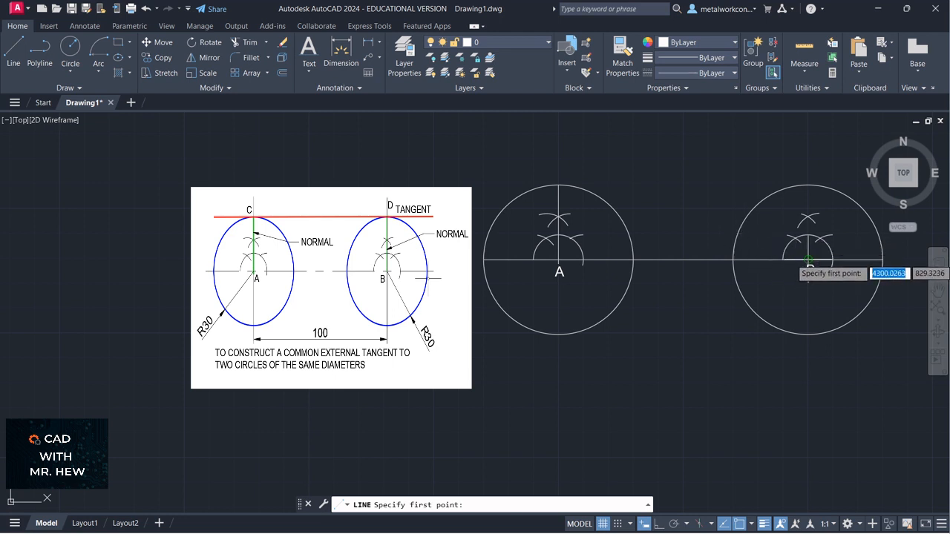
click(808, 260)
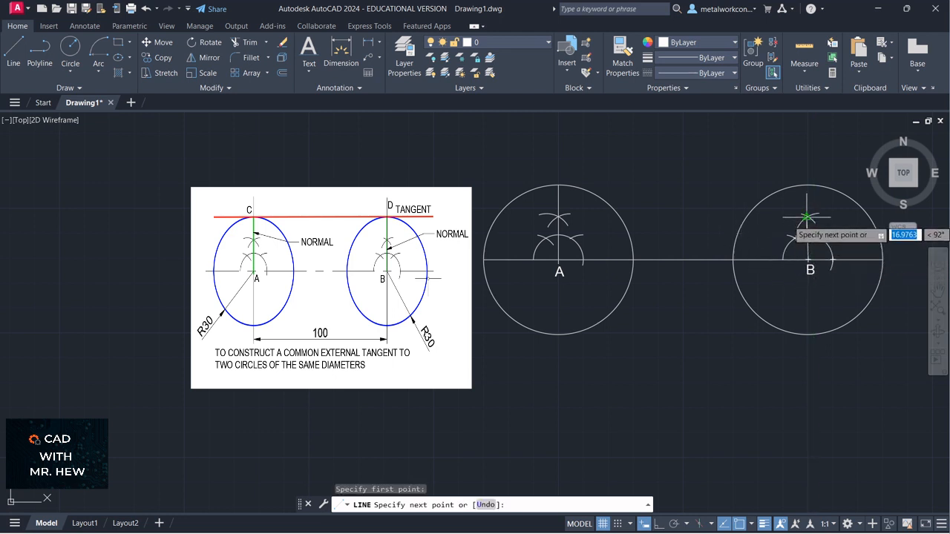
click(659, 524)
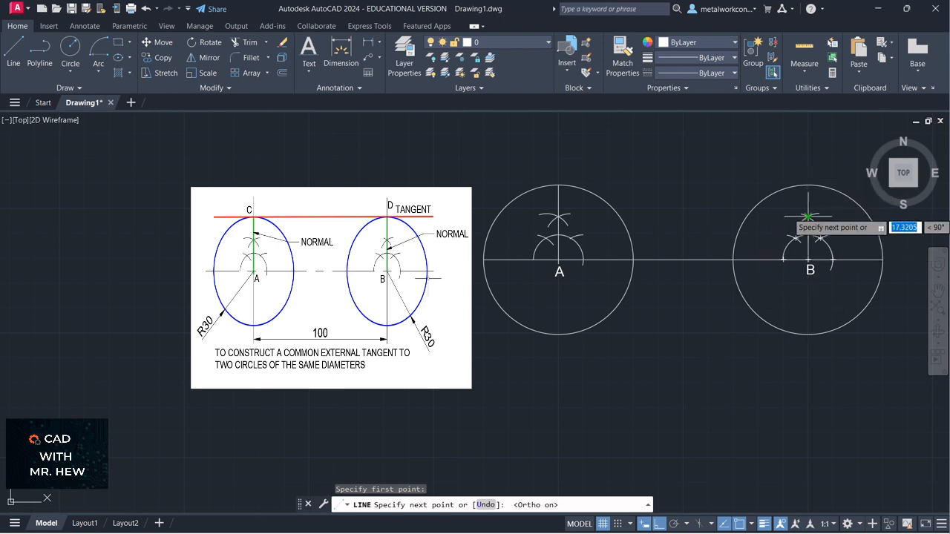
click(807, 217)
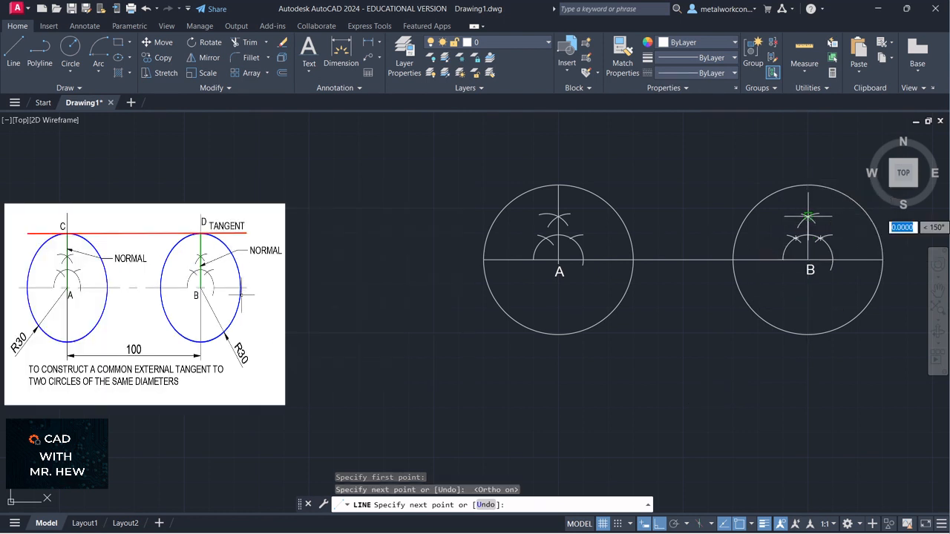
key(Return)
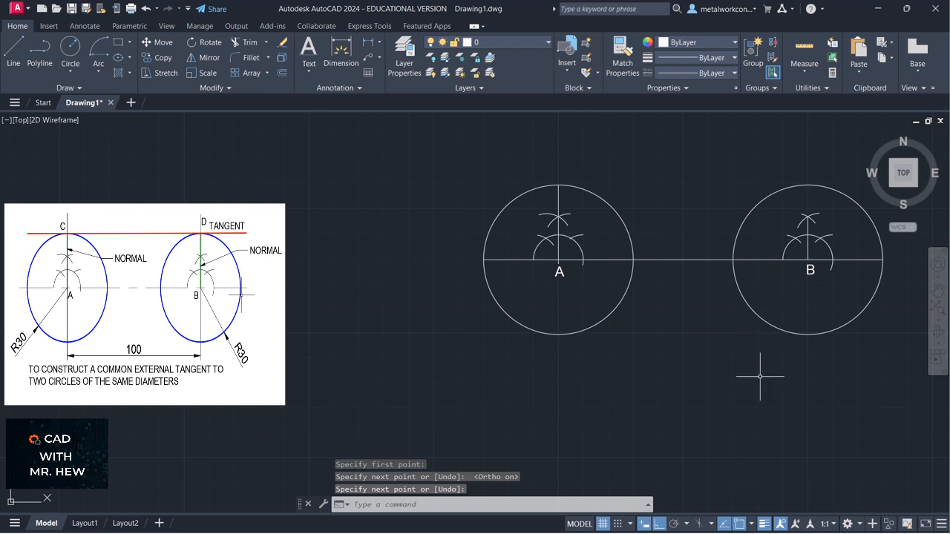
Extend the vertical line from B upward to meet the circumference of its circle
text(E)
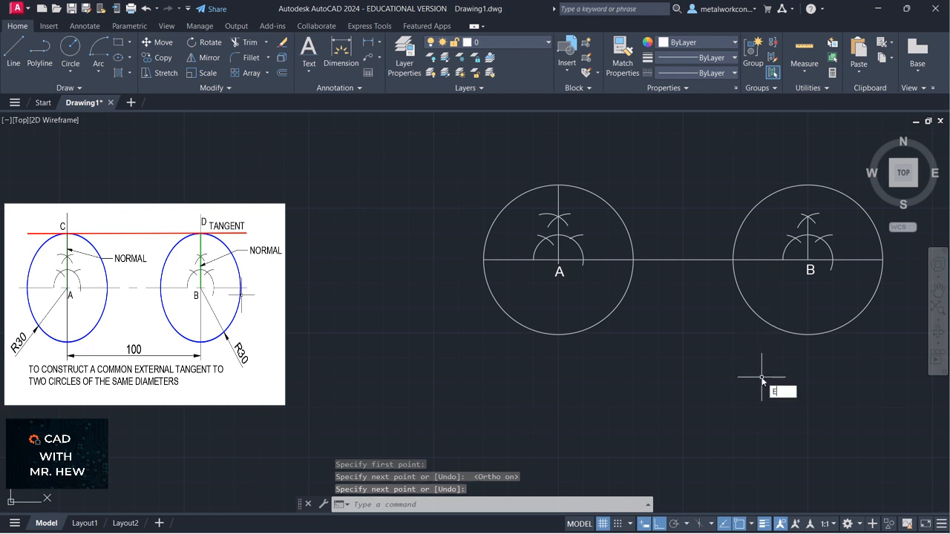
text(X)
key(Return)
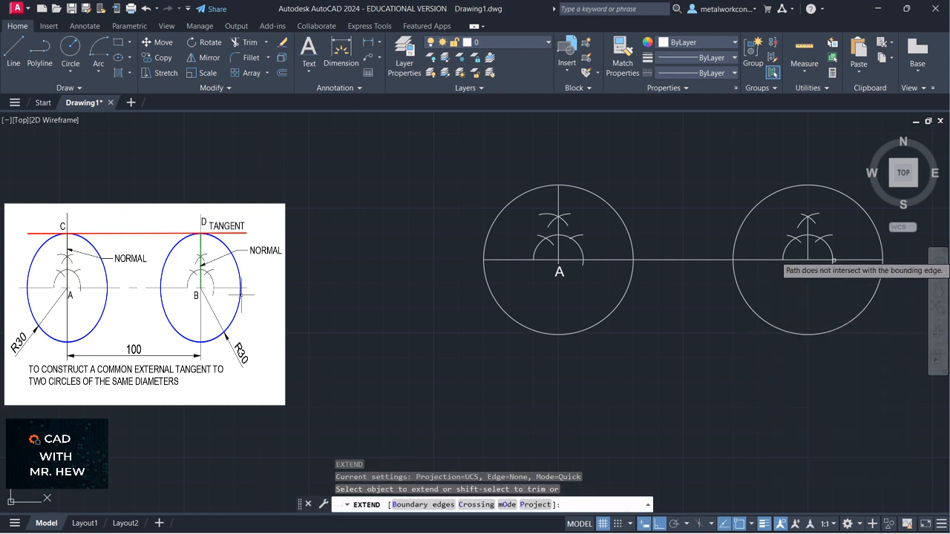
click(808, 223)
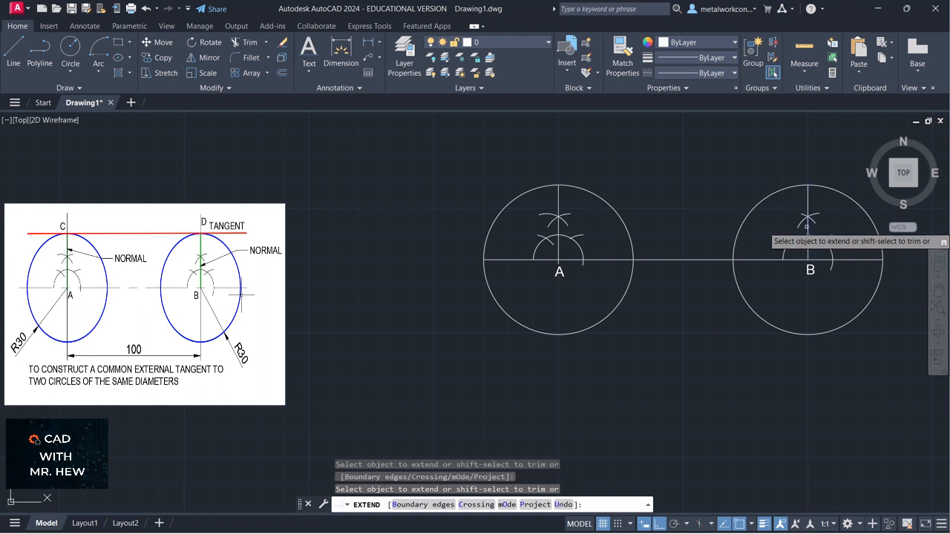
key(Escape)
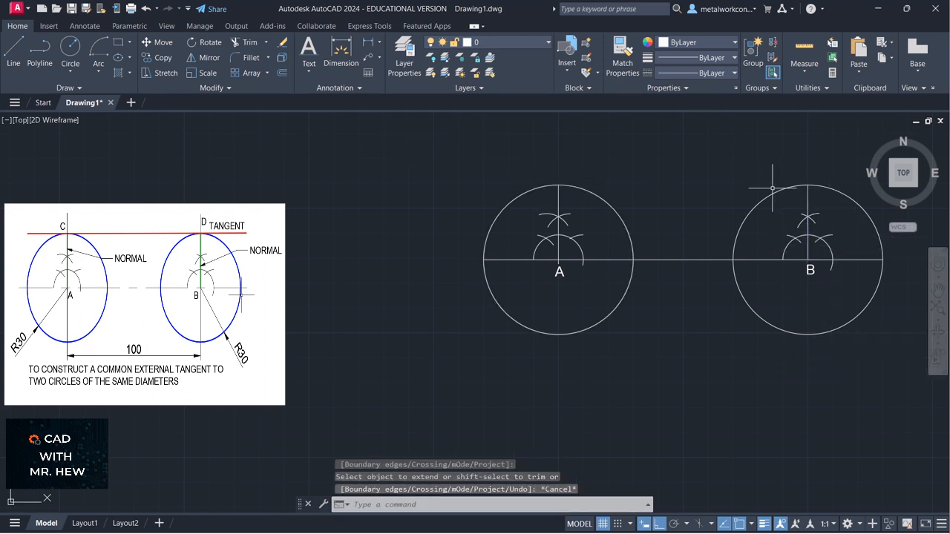
With object snap off, add single-line text labels C above A's normal and D above B's normal, at height 4 and rotation 0
click(309, 71)
click(327, 116)
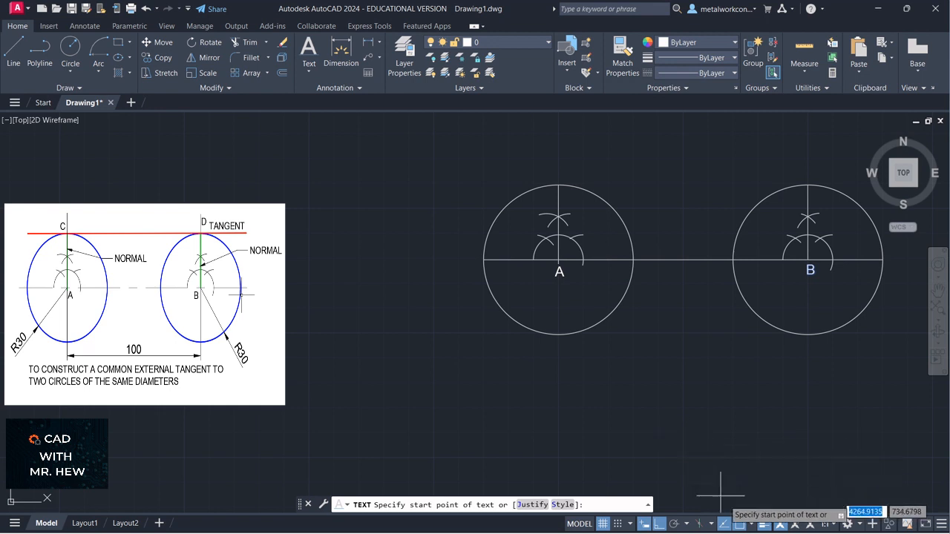
key(F3)
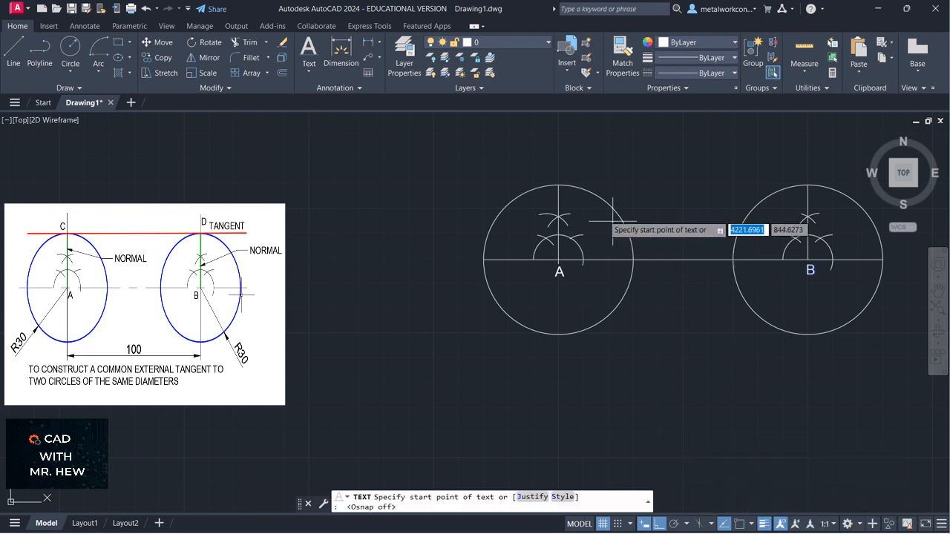
click(549, 180)
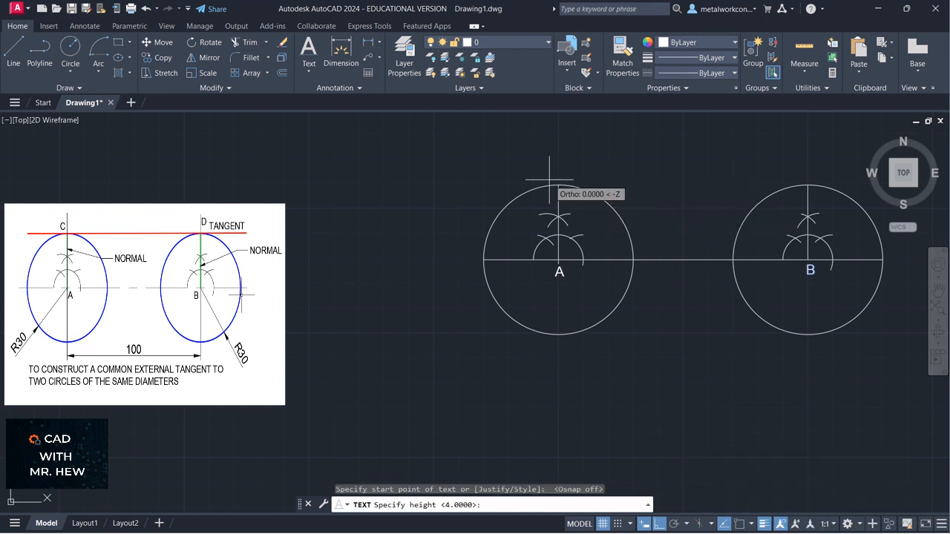
text(C)
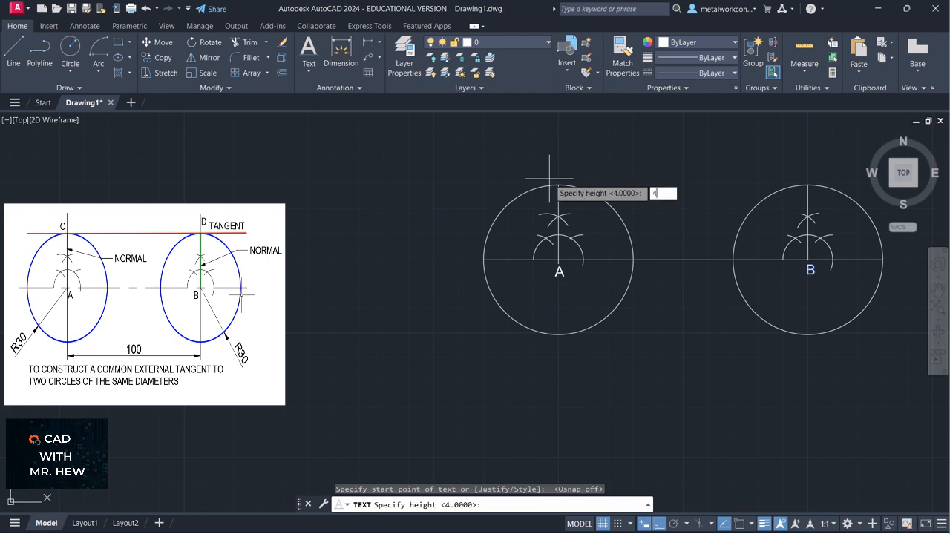
key(Return)
key(Return)
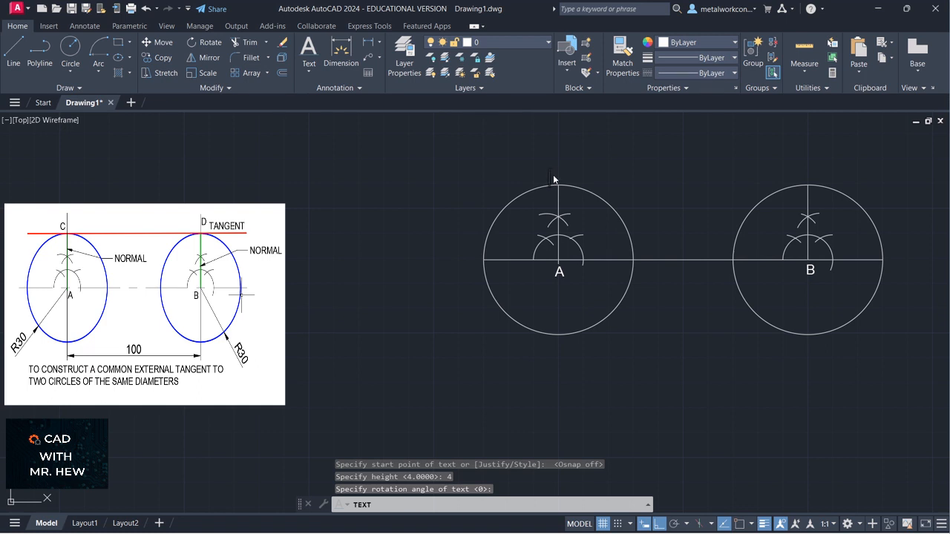
click(810, 175)
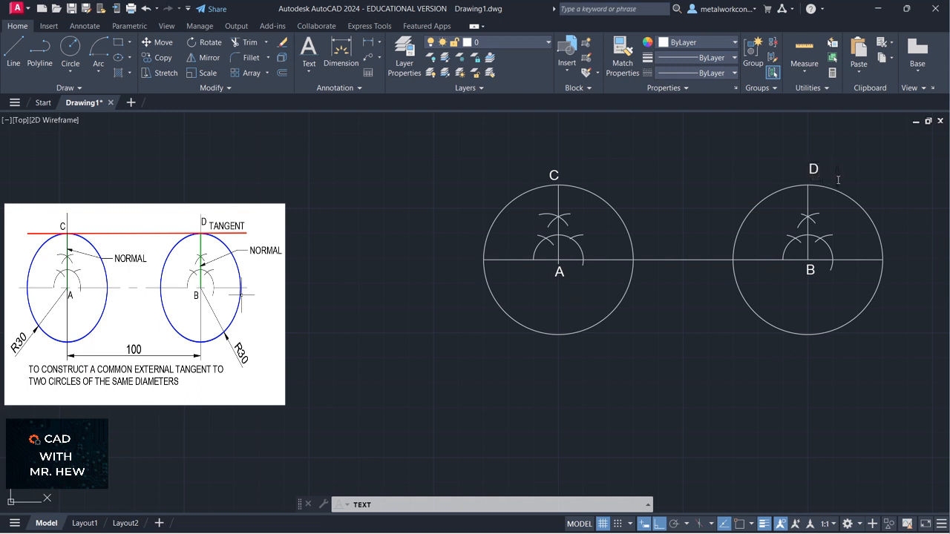
key(Return)
key(Return)
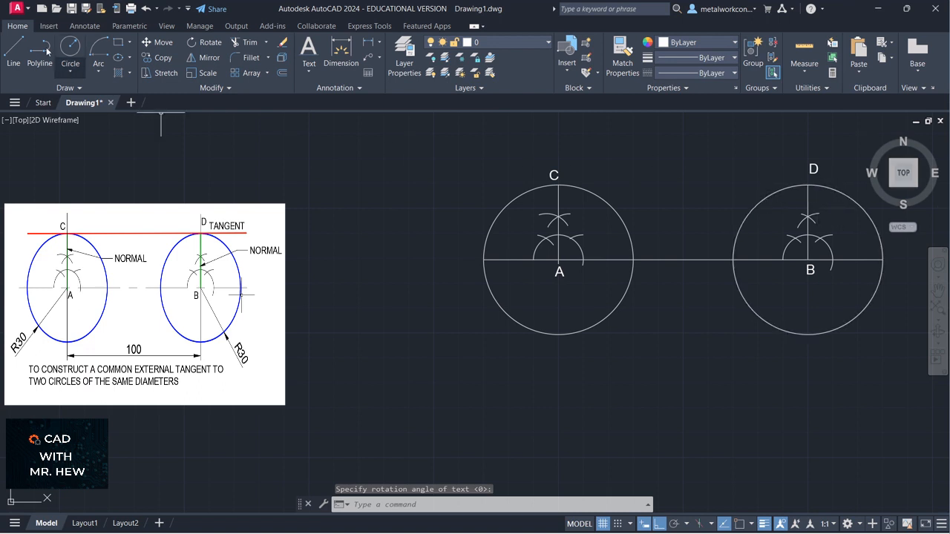
Draw the tangent line with object snap on, from the top of A's normal at C to the top of B's normal at D
click(13, 50)
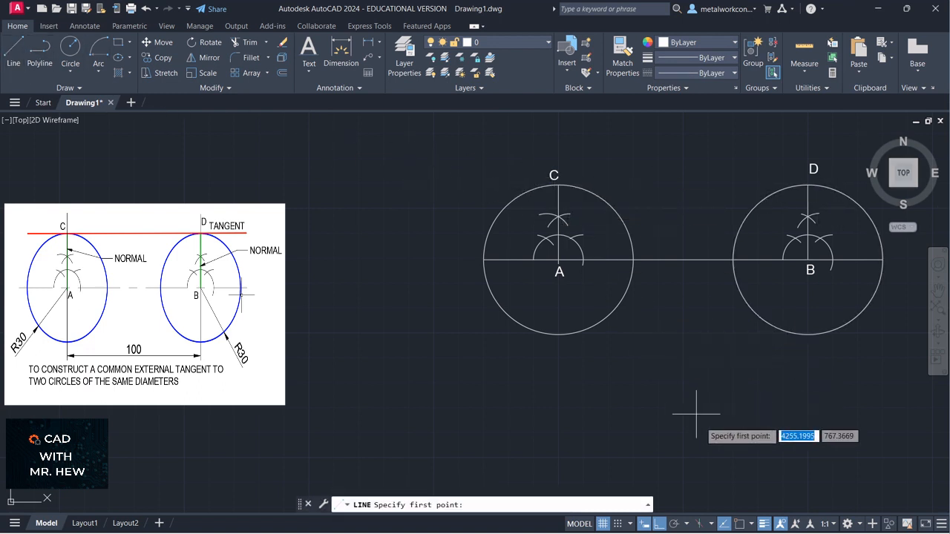
key(F3)
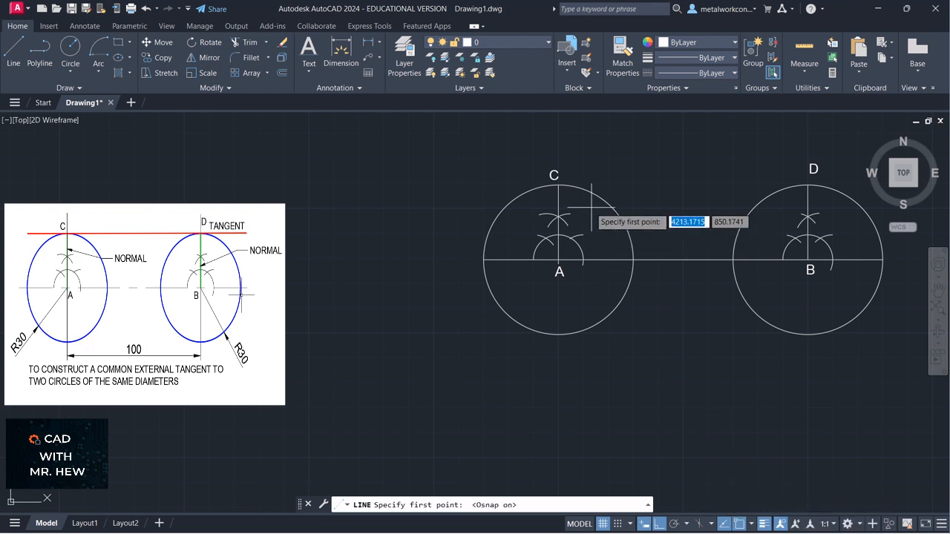
click(558, 186)
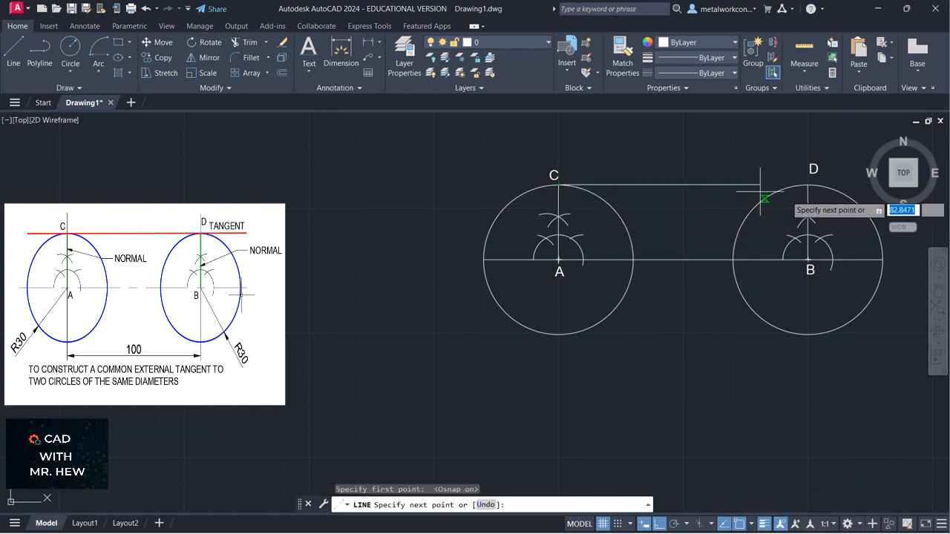
click(808, 184)
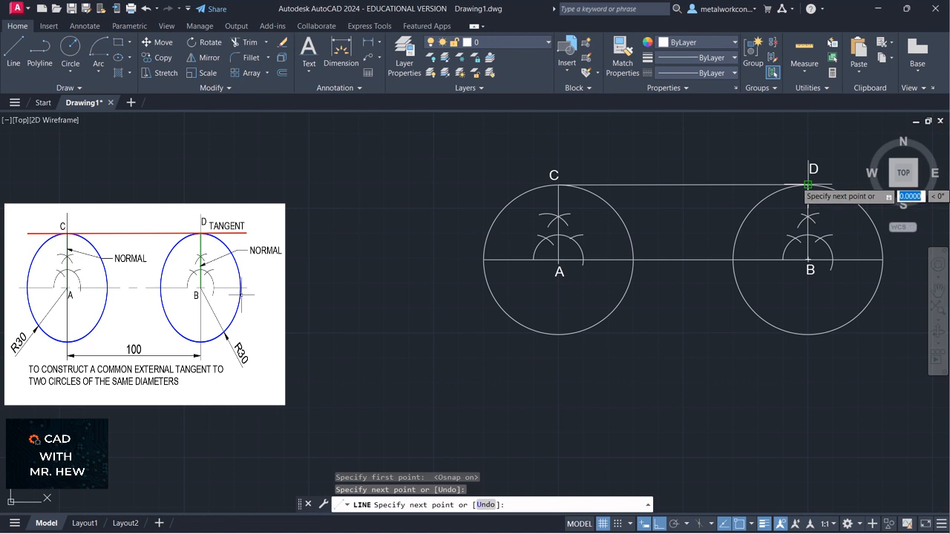
key(Return)
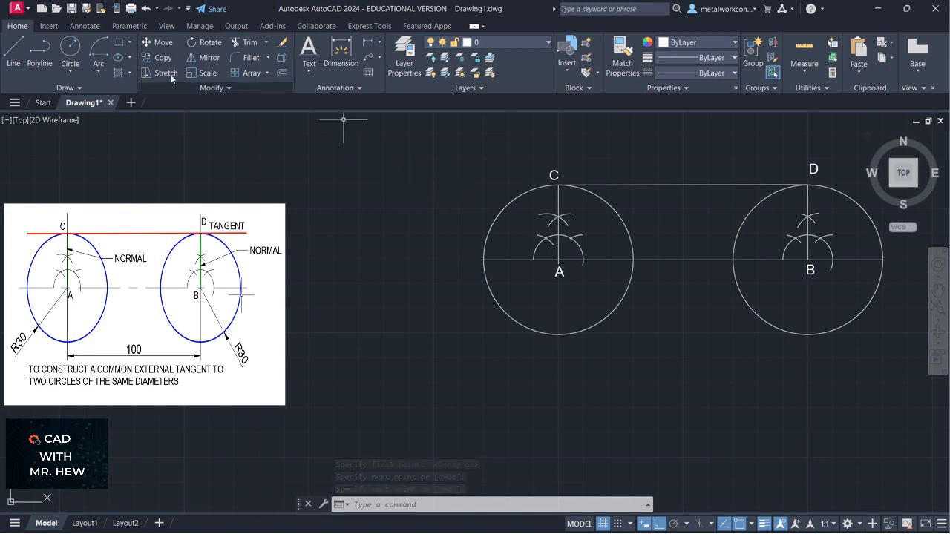
Draw a short vertical line beside C, above the leftmost edge of circle A, spanning the height of tangent line CD
click(13, 51)
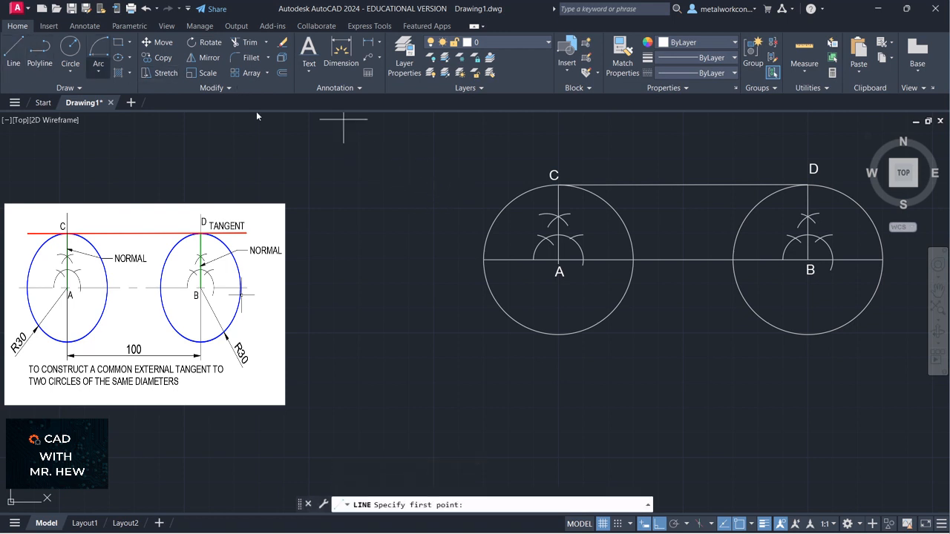
click(485, 163)
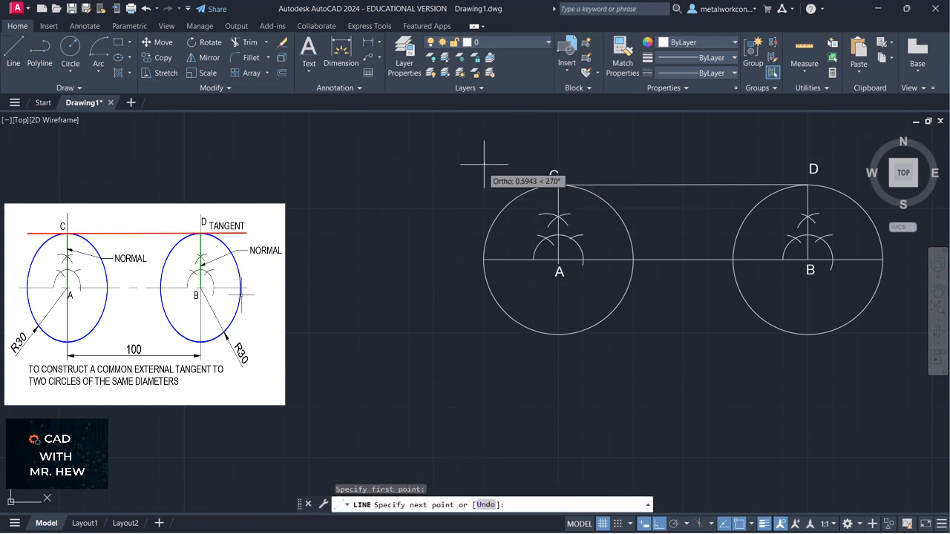
click(468, 217)
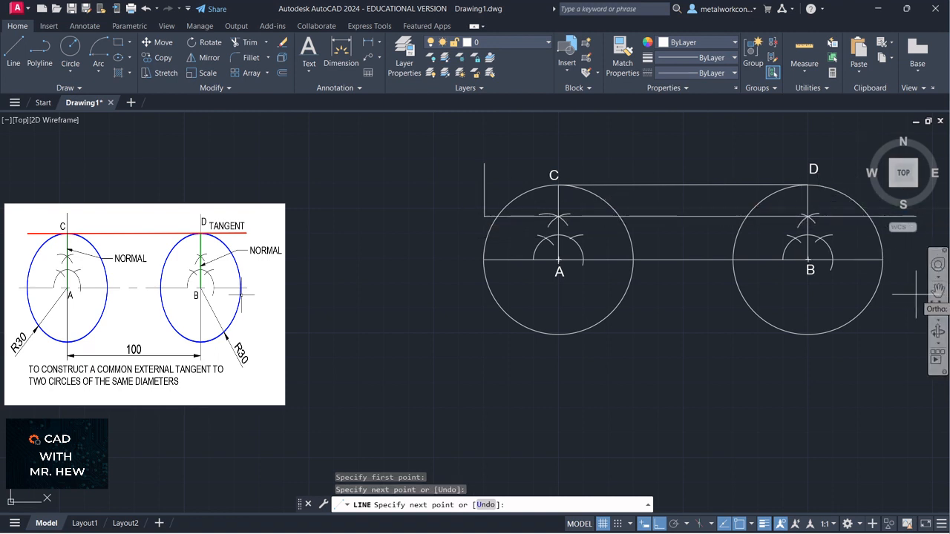
key(Return)
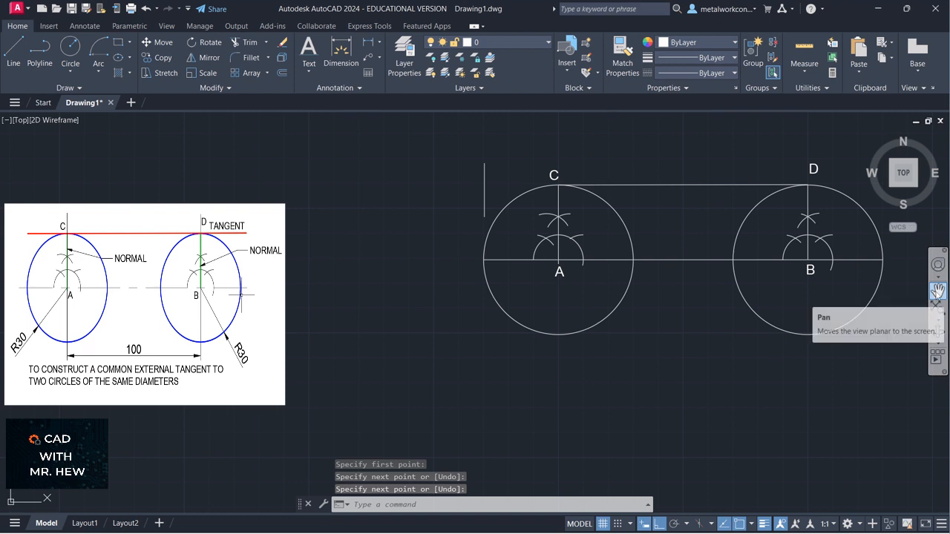
scroll(912, 298, down, 2)
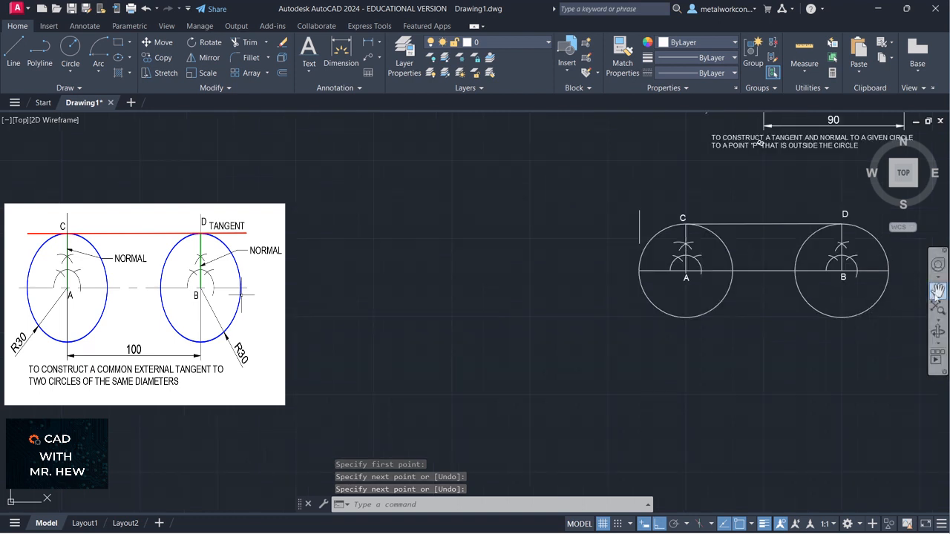
click(937, 291)
drag(864, 324, 825, 270)
key(Escape)
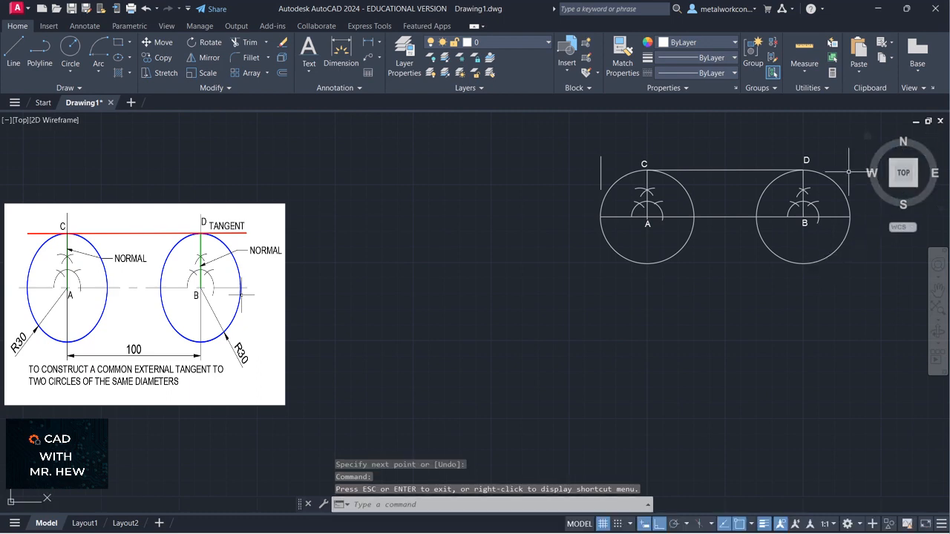